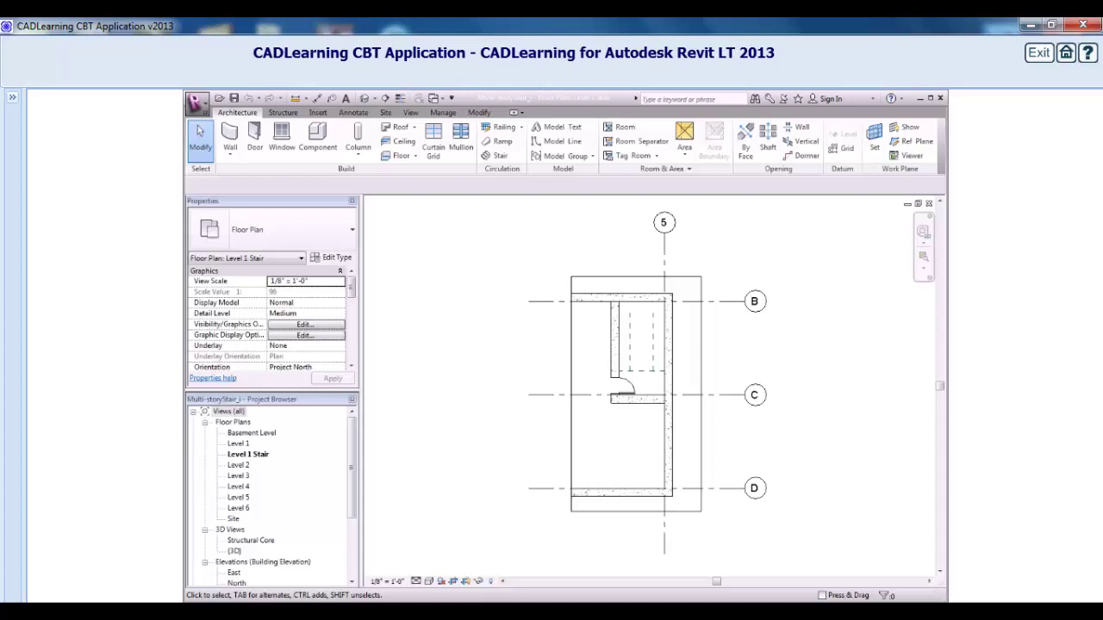
# Sketch a rectangular shaft boundary between two opposite inner corners of the stair core walls.
pyautogui.click(765, 154)
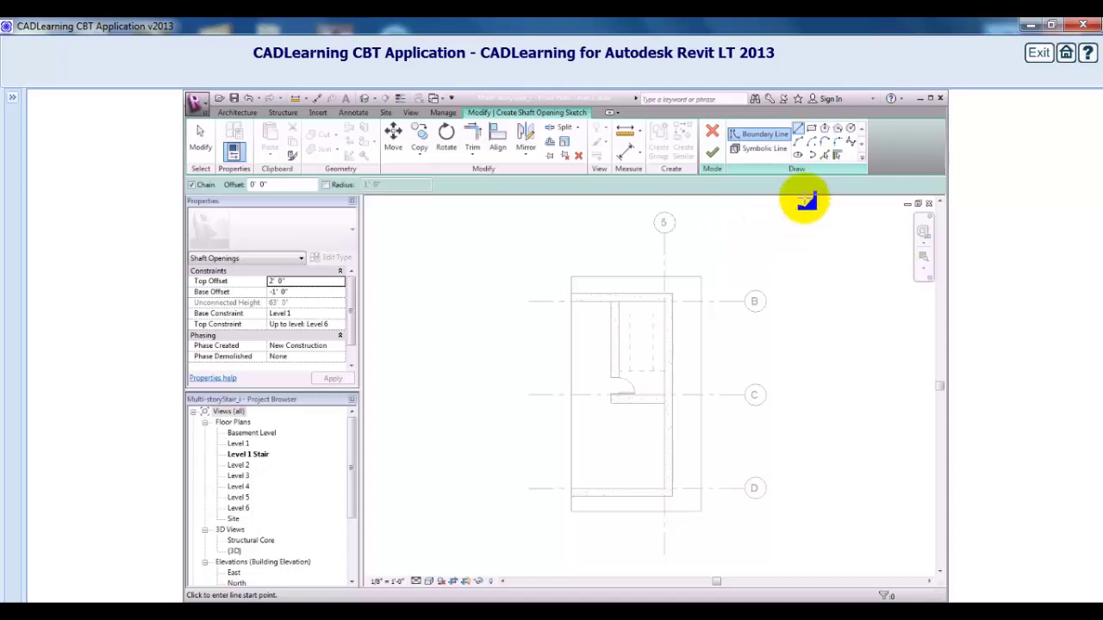
pyautogui.click(811, 130)
pyautogui.scroll(4, 635, 360)
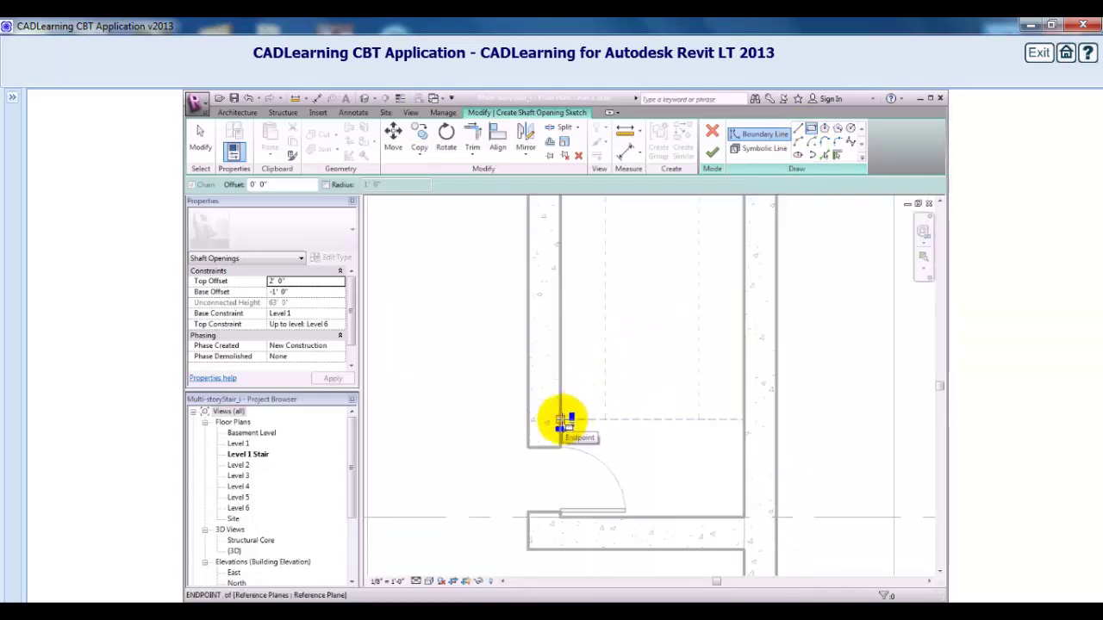
pyautogui.click(564, 422)
pyautogui.scroll(-1, 634, 362)
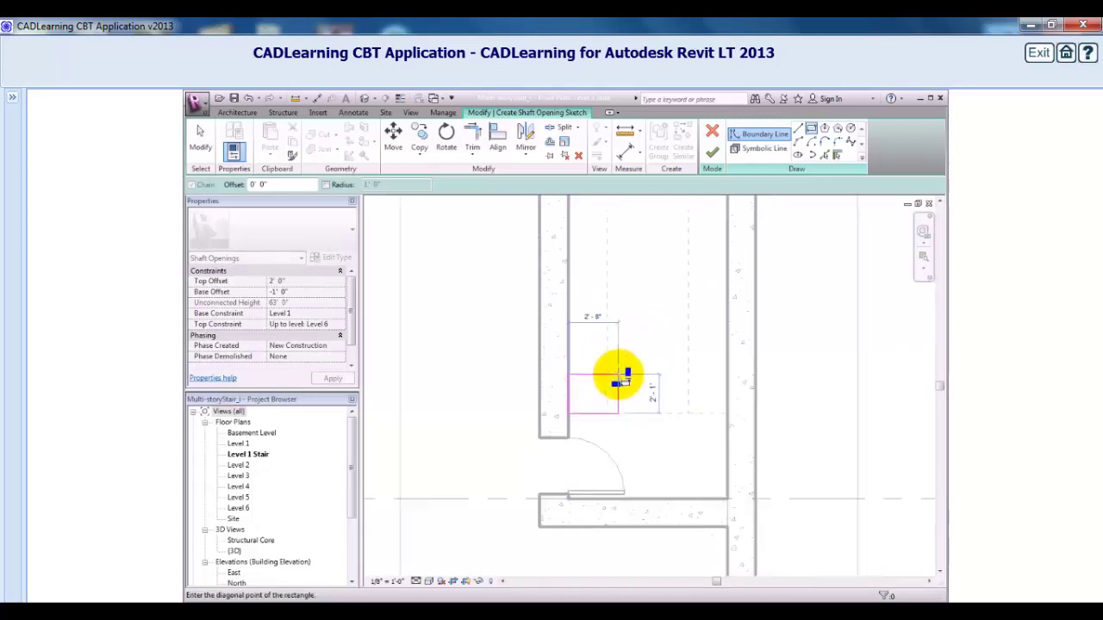
pyautogui.moveTo(637, 357); pyautogui.dragTo(561, 460, button='middle')
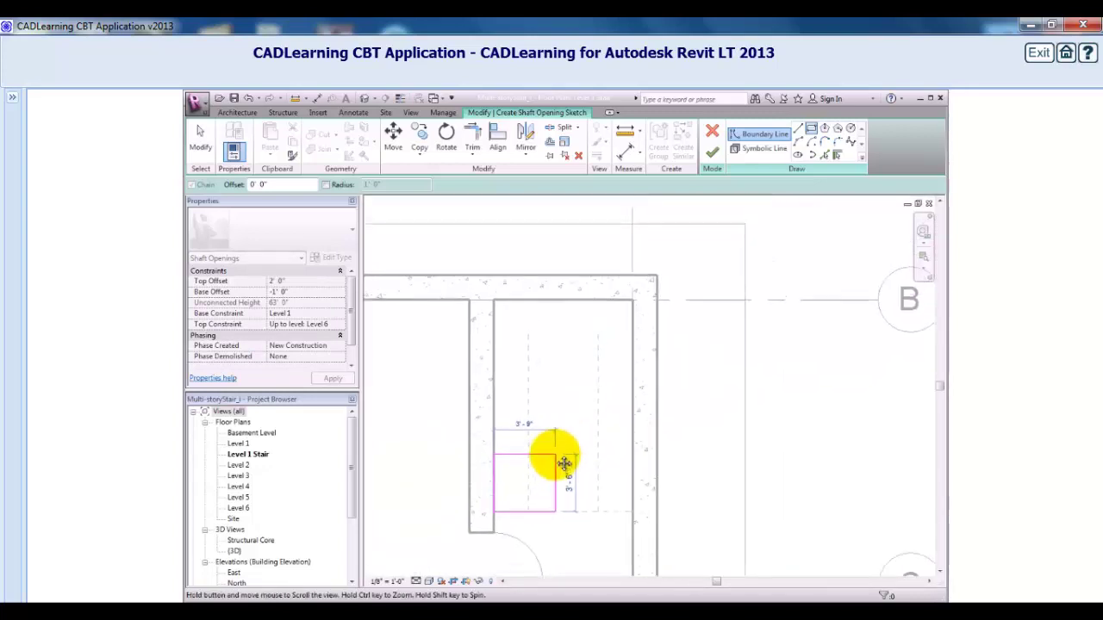
pyautogui.click(635, 304)
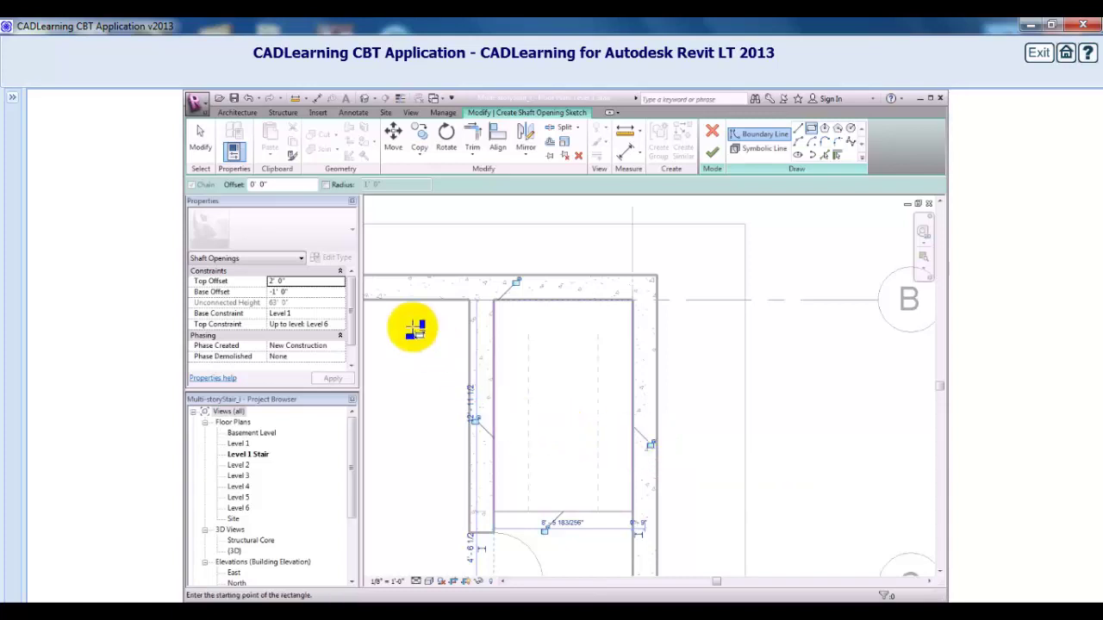
# Set the shaft base to Level 1 at -1' 0" and top to Level 6 at 2' 0", then finish it.
pyautogui.click(310, 313)
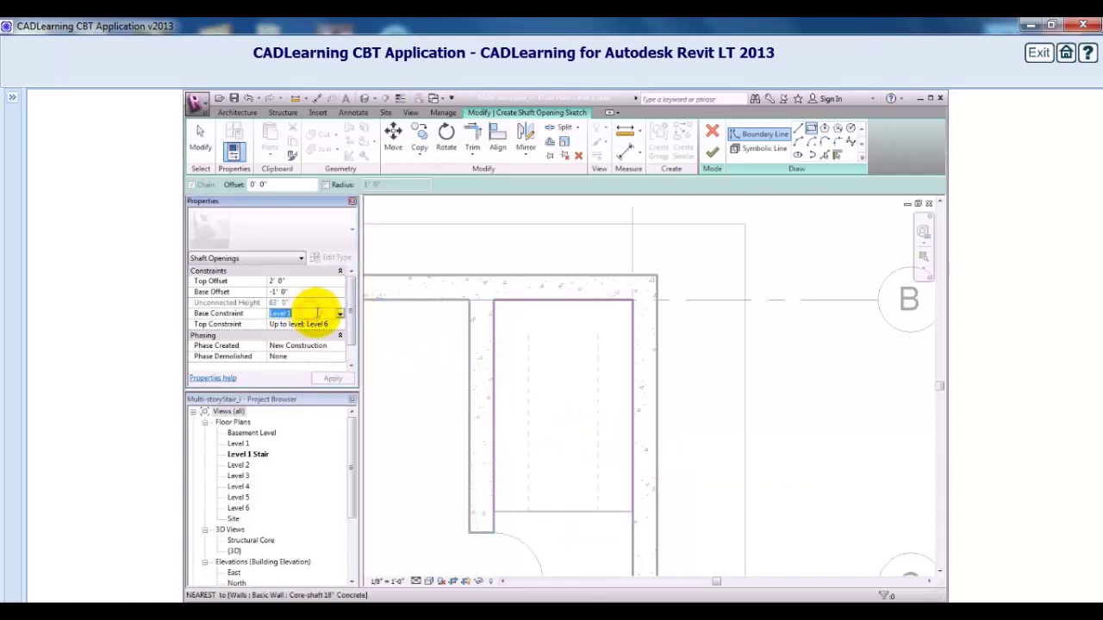
pyautogui.click(341, 317)
pyautogui.click(340, 315)
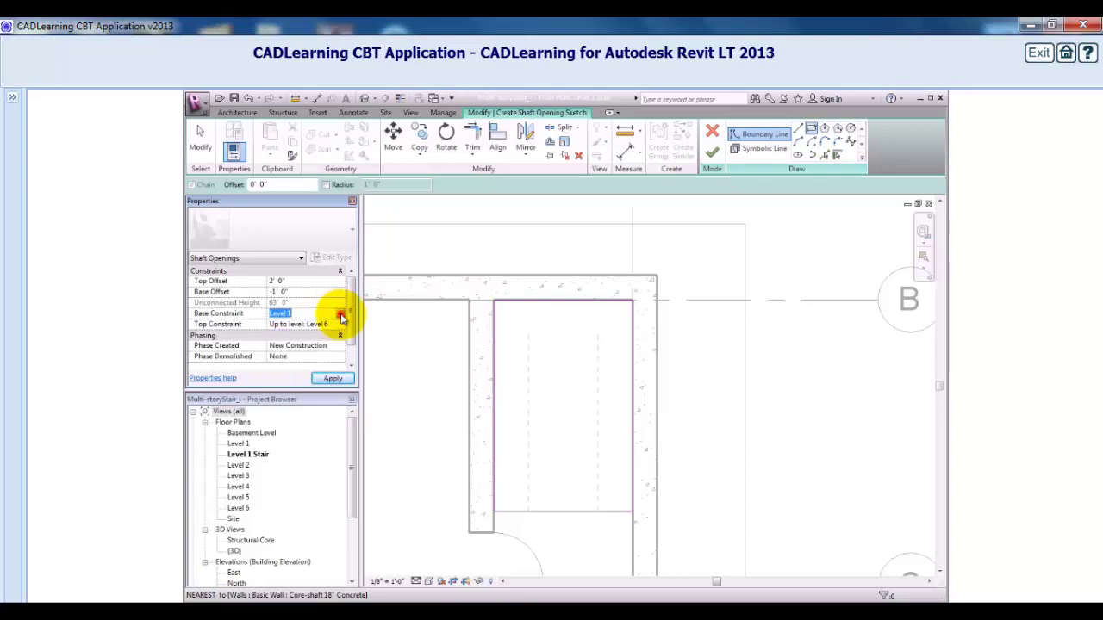
pyautogui.click(298, 293)
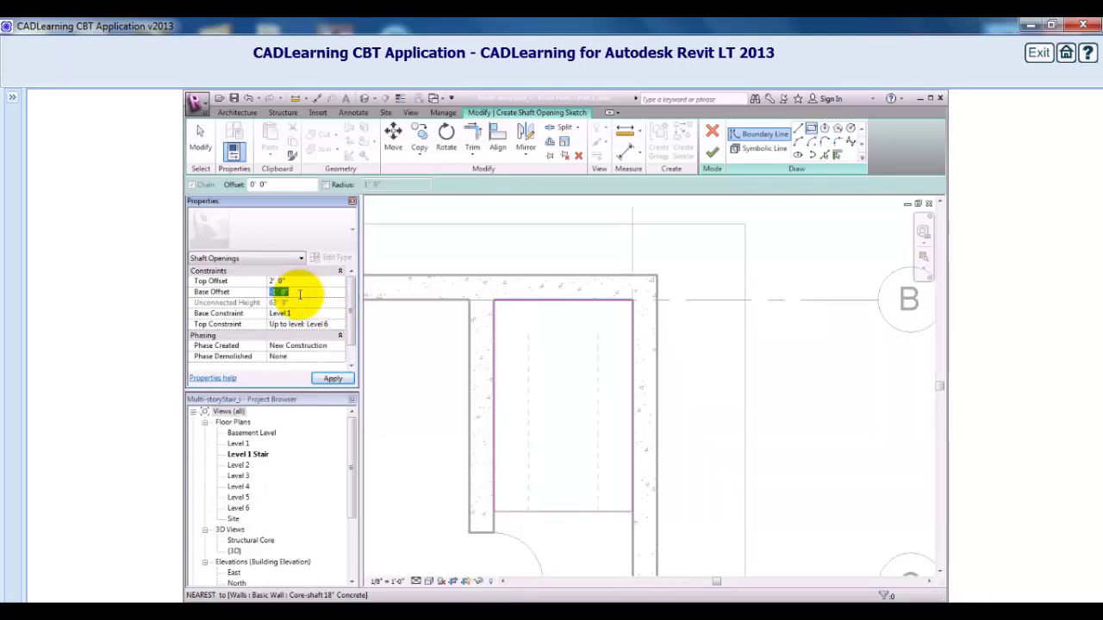
pyautogui.click(328, 324)
pyautogui.click(341, 325)
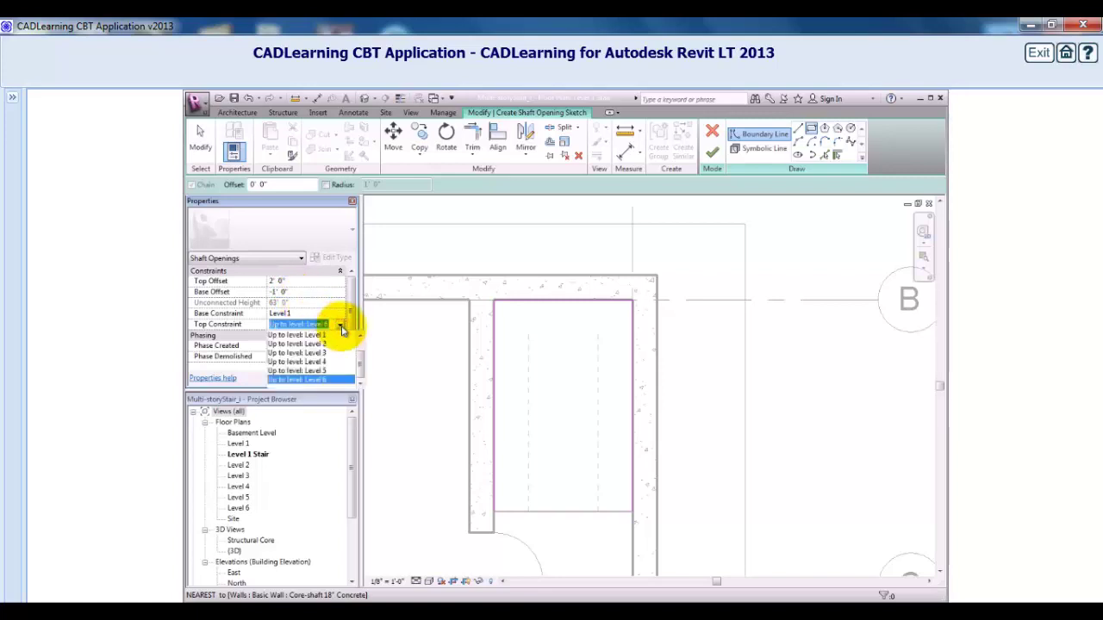
pyautogui.click(333, 379)
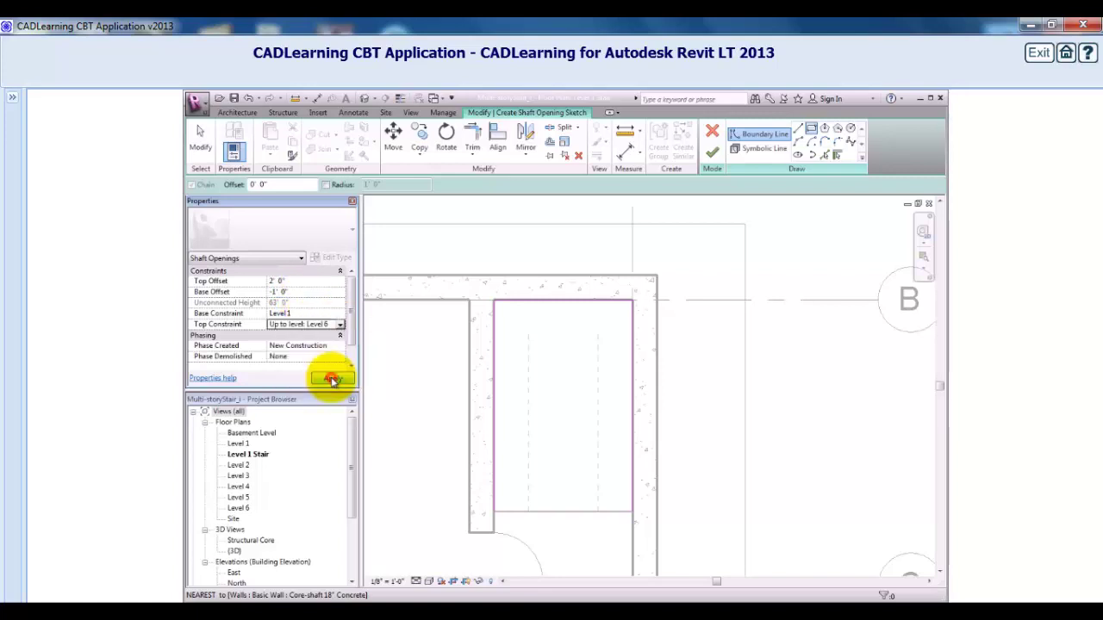
pyautogui.click(296, 282)
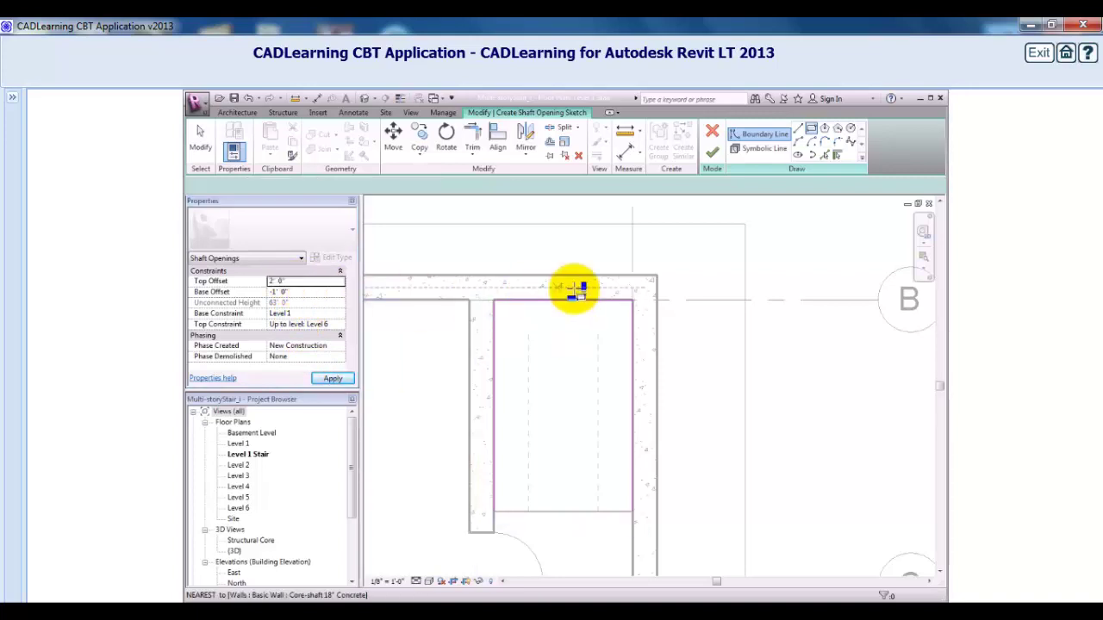
pyautogui.click(712, 154)
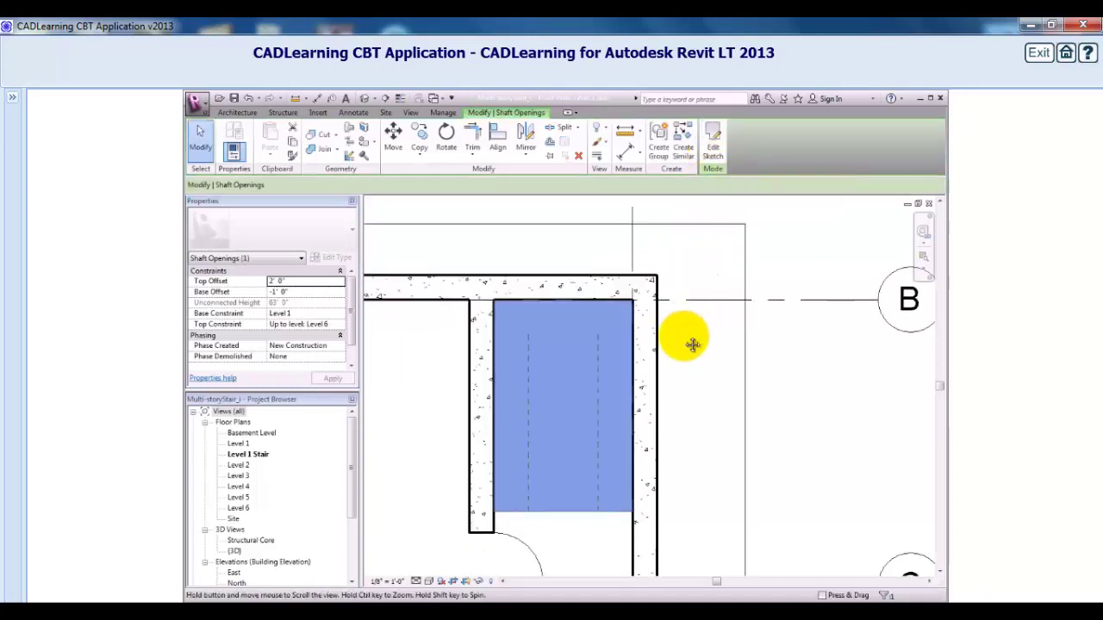
pyautogui.moveTo(684, 339); pyautogui.dragTo(739, 325, button='middle')
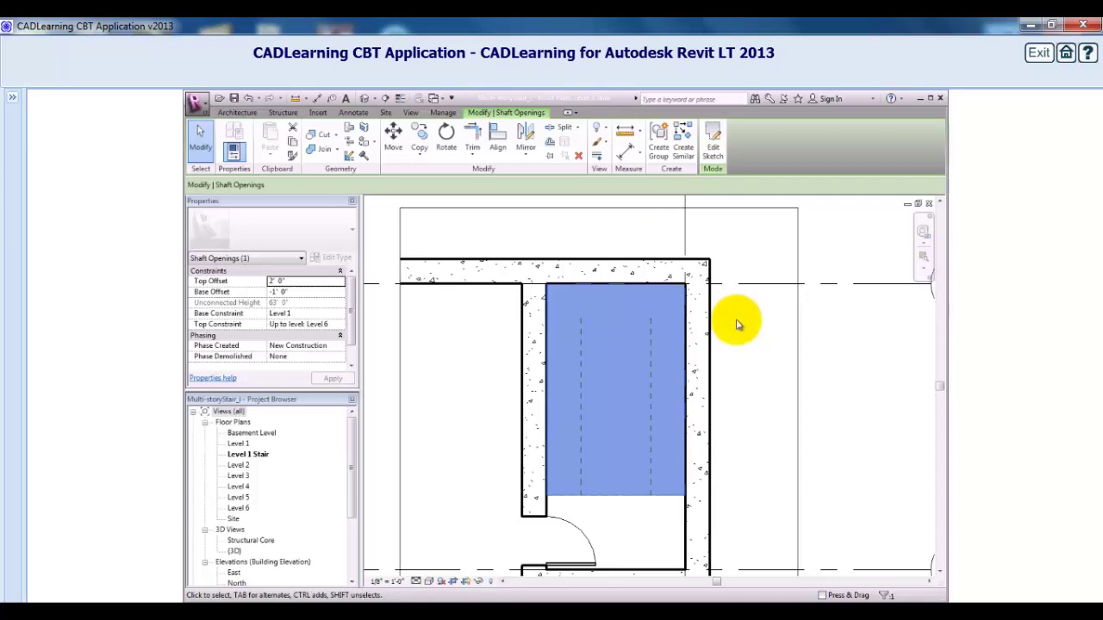
pyautogui.click(266, 540)
pyautogui.doubleClick(265, 541)
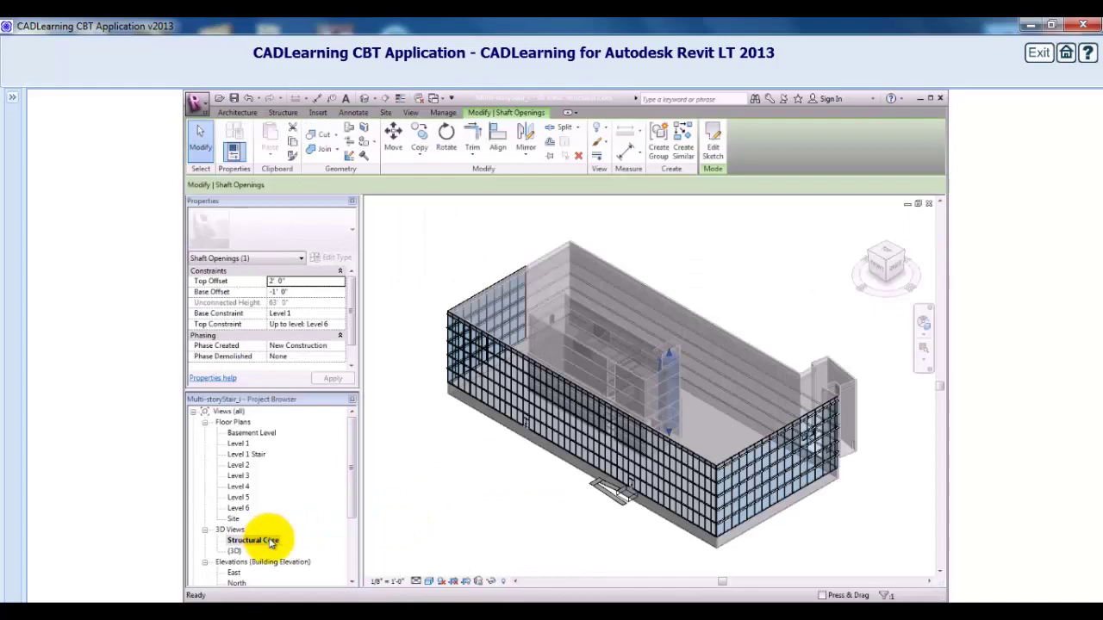
pyautogui.scroll(5, 712, 422)
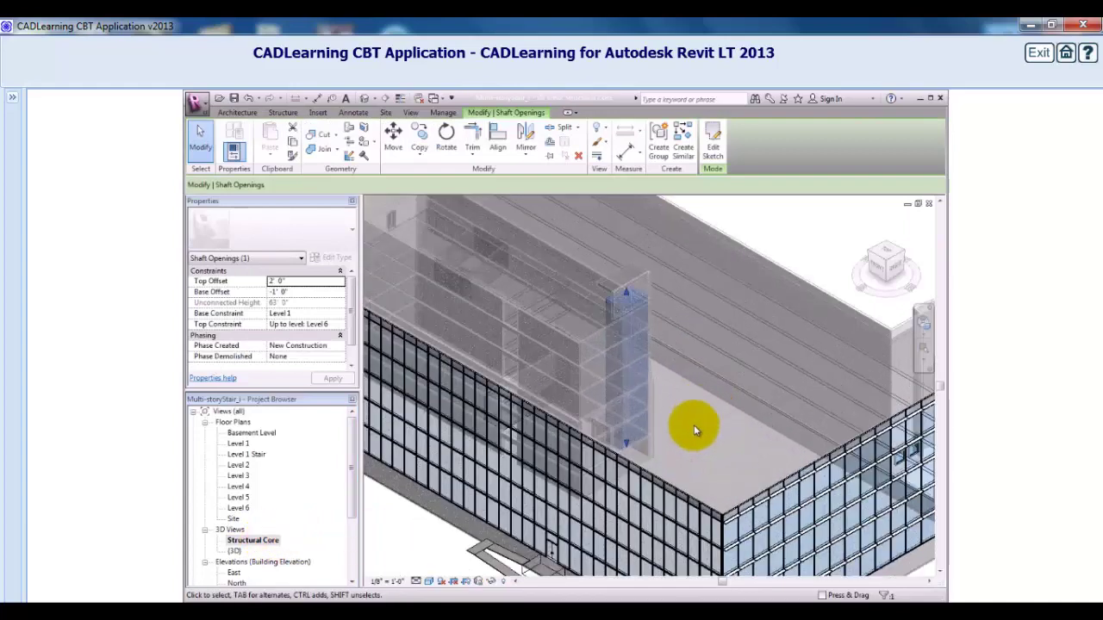
pyautogui.keyDown('shift'); pyautogui.moveTo(689, 449); pyautogui.dragTo(738, 500, button='middle'); pyautogui.keyUp('shift')
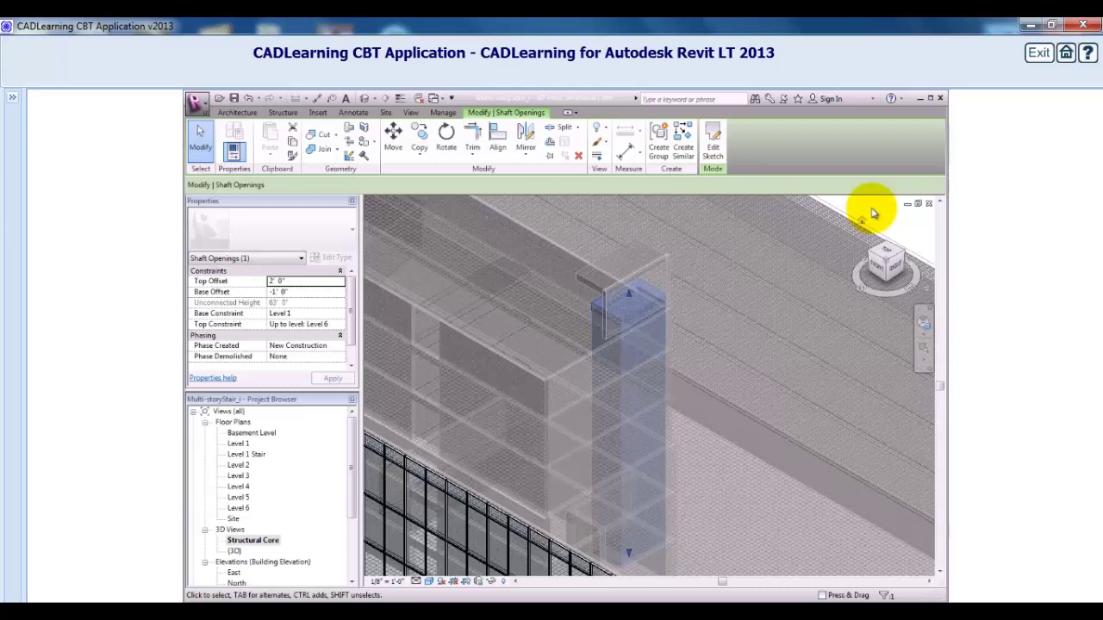
pyautogui.doubleClick(249, 454)
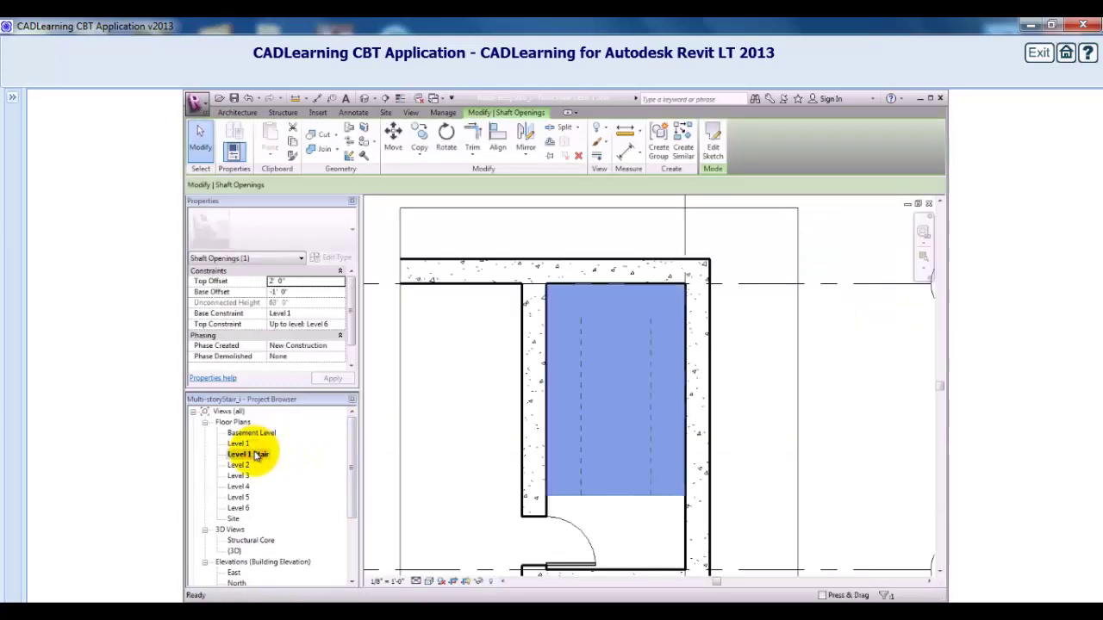
# Draw an 11-riser stair run up the core and a second run back down beside it, totalling 21 risers.
pyautogui.click(492, 411)
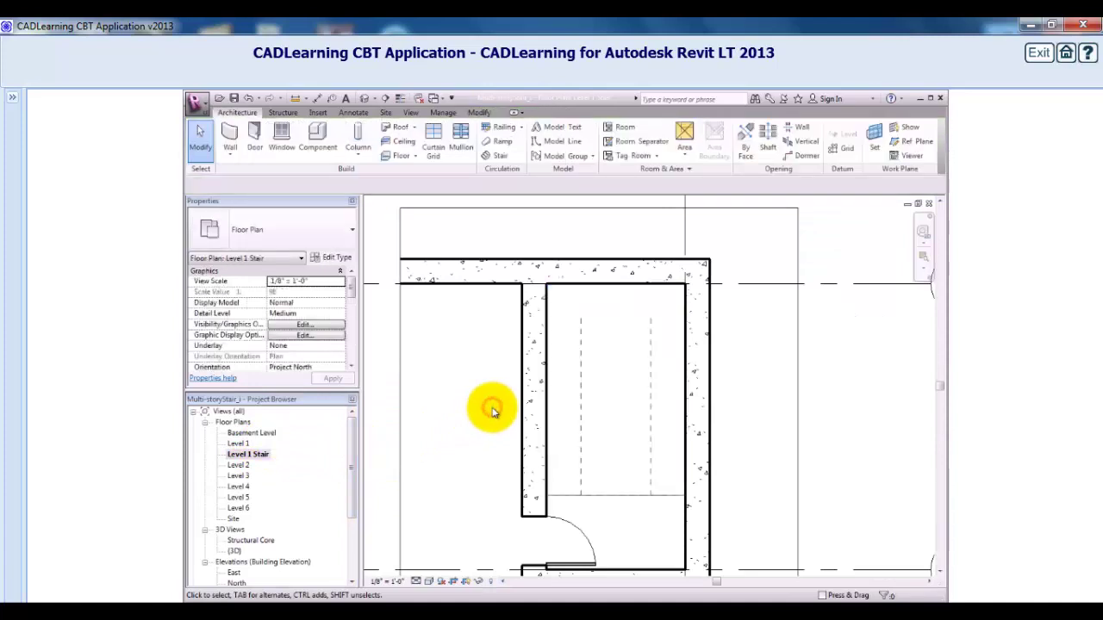
pyautogui.click(497, 157)
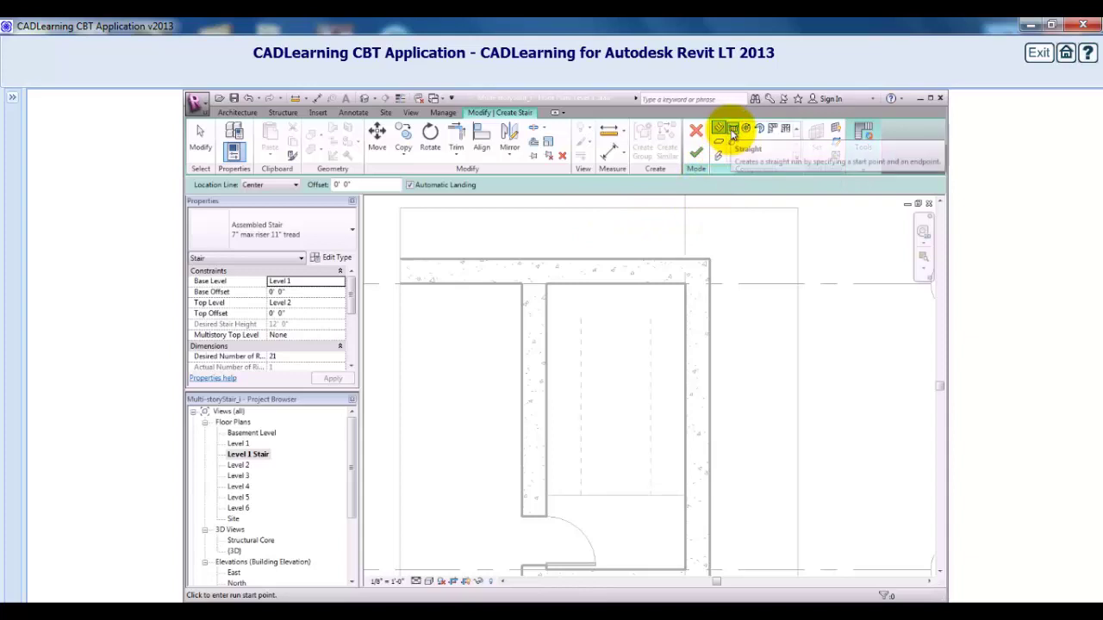
pyautogui.click(582, 498)
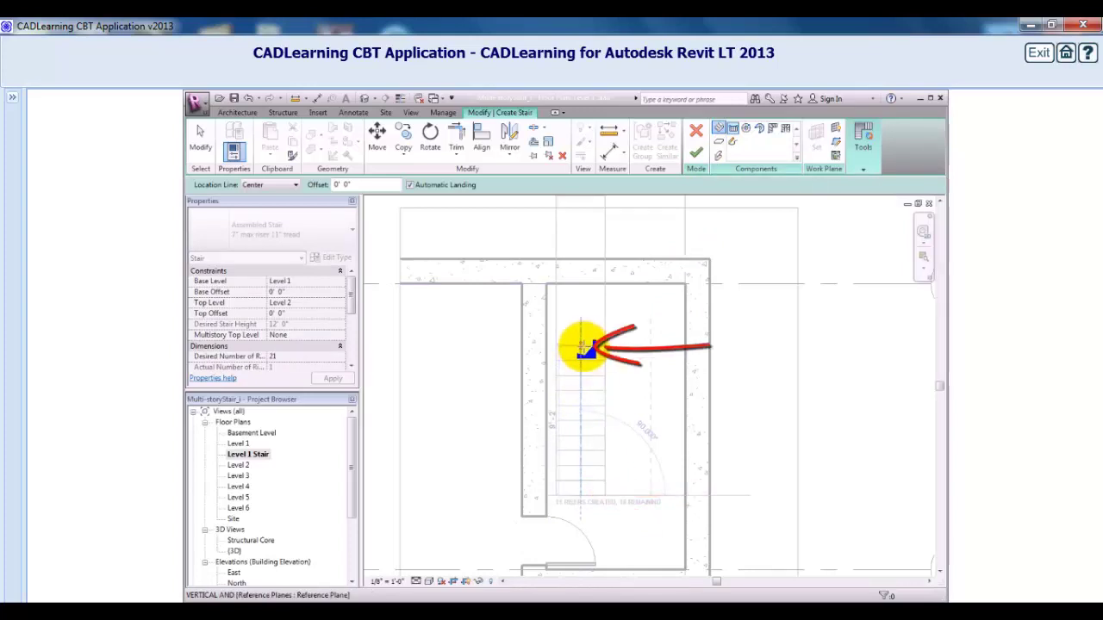
pyautogui.click(582, 348)
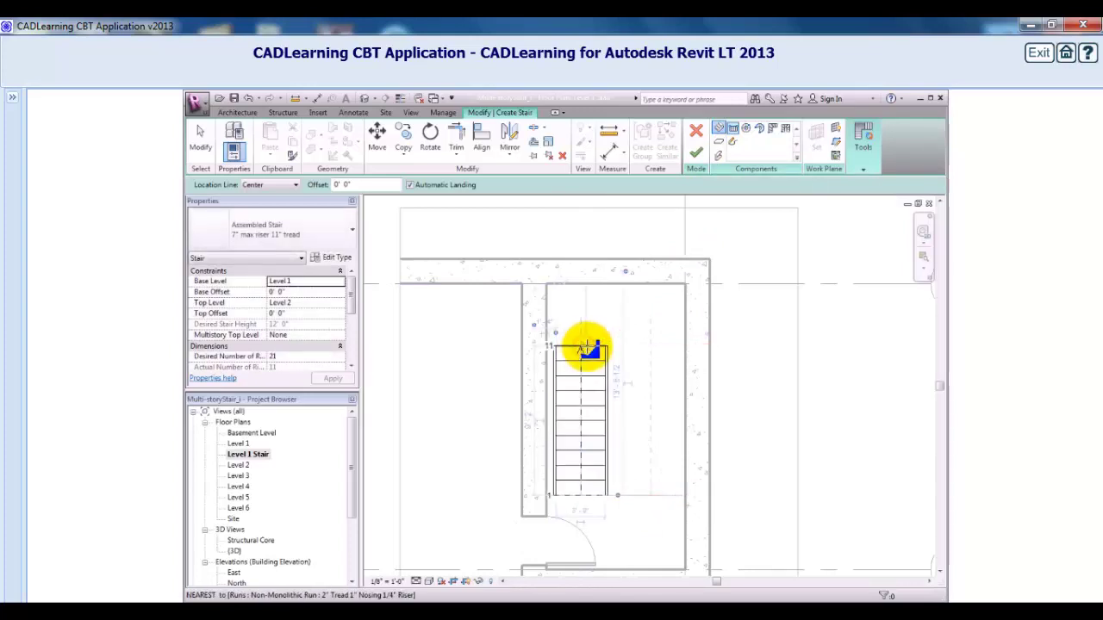
pyautogui.click(650, 360)
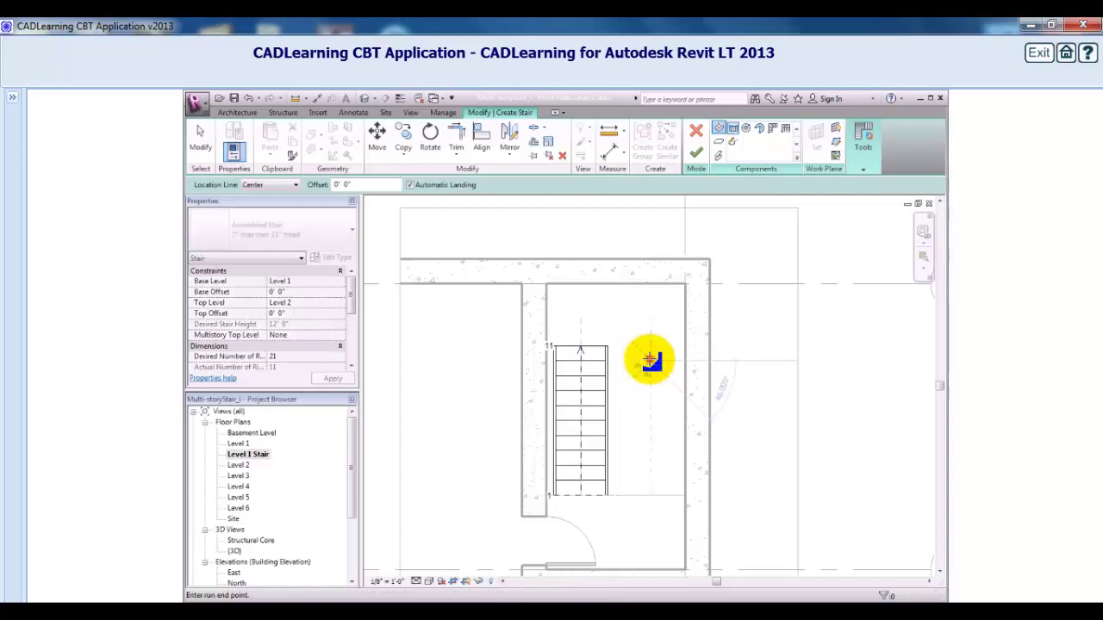
pyautogui.click(653, 498)
# Set the Actual Run Width of both stair runs to 3' 6".
pyautogui.press('Escape')
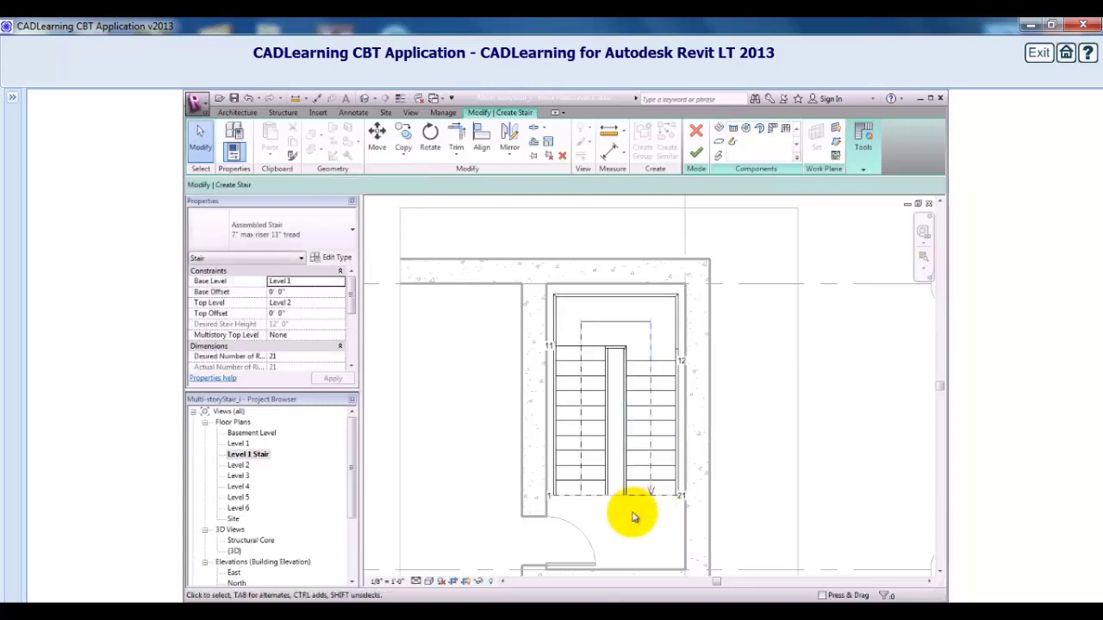
pyautogui.scroll(1, 635, 541)
pyautogui.scroll(2, 630, 551)
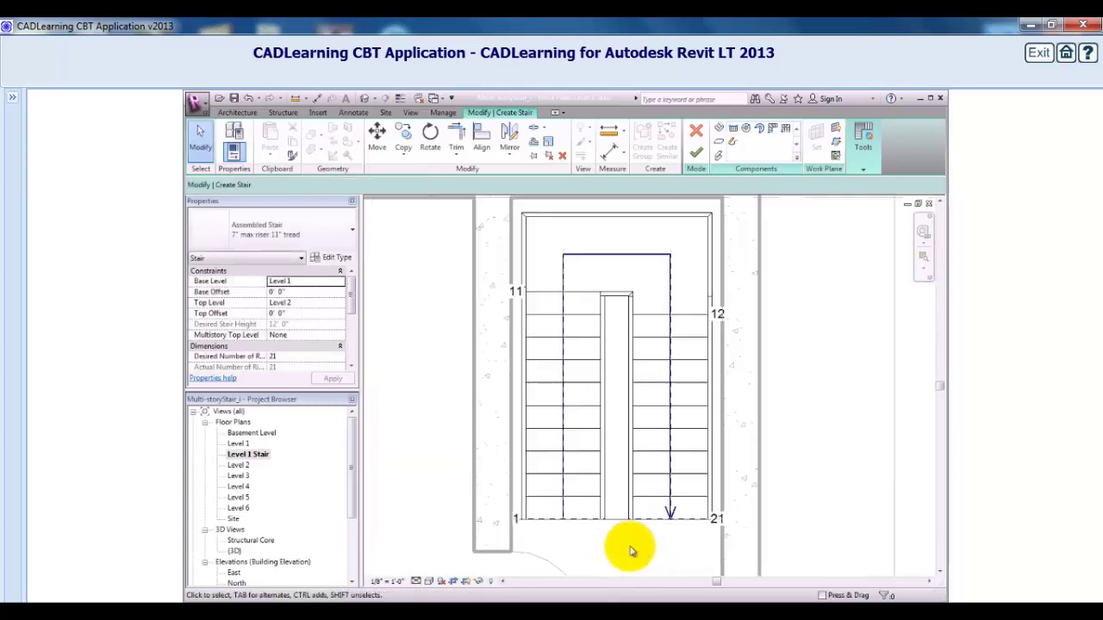
pyautogui.scroll(-1, 629, 552)
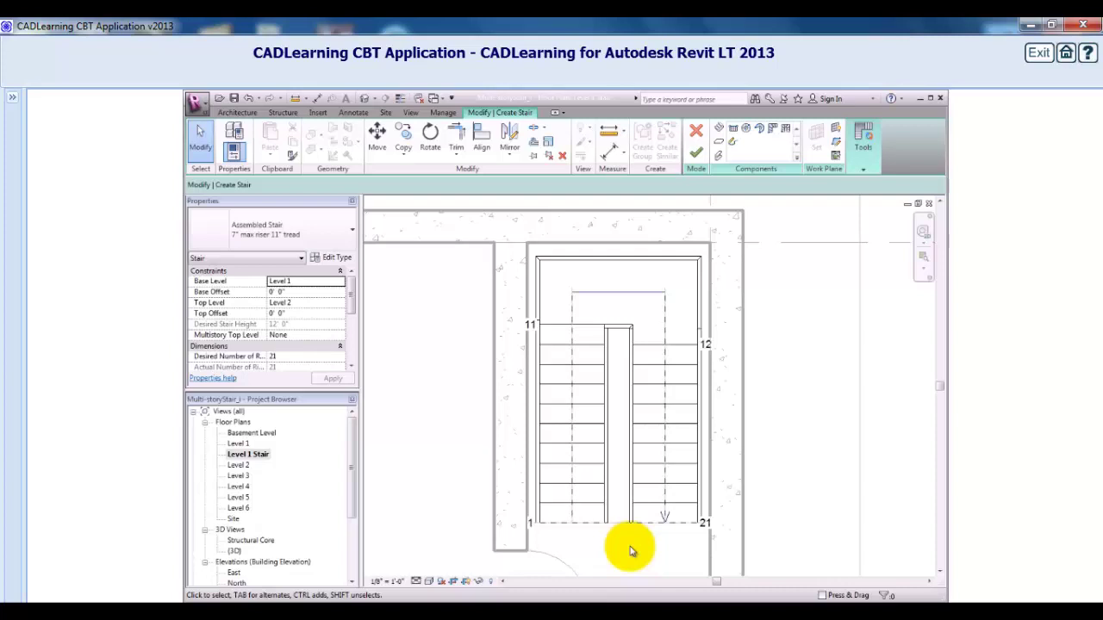
pyautogui.click(589, 510)
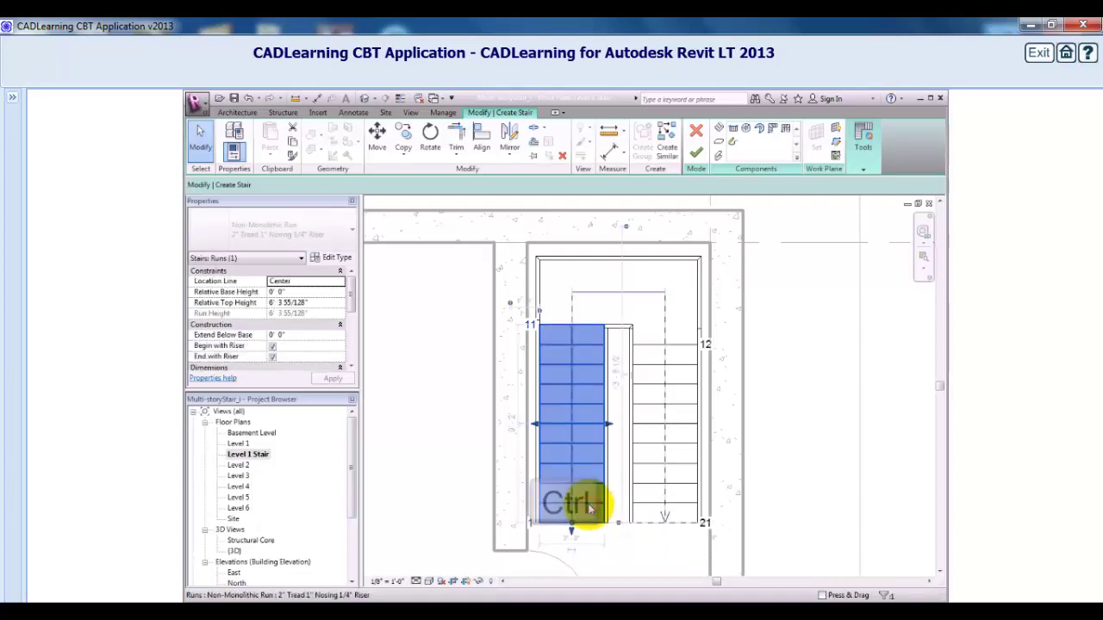
pyautogui.keyDown('ctrl'); pyautogui.click(637, 504); pyautogui.keyUp('ctrl')
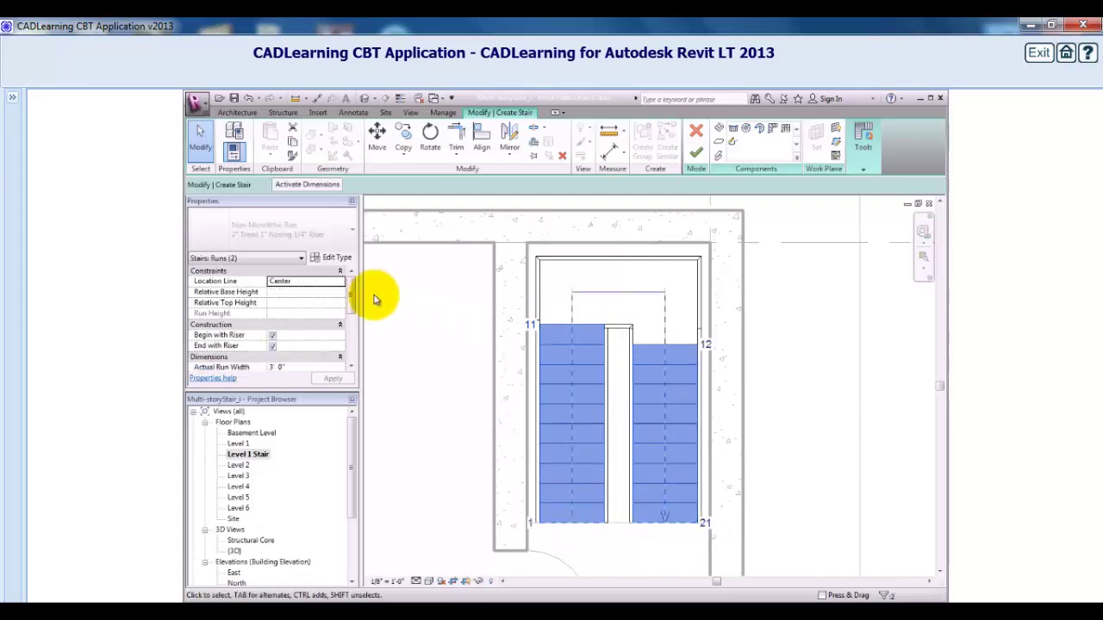
pyautogui.moveTo(353, 290); pyautogui.dragTo(351, 322)
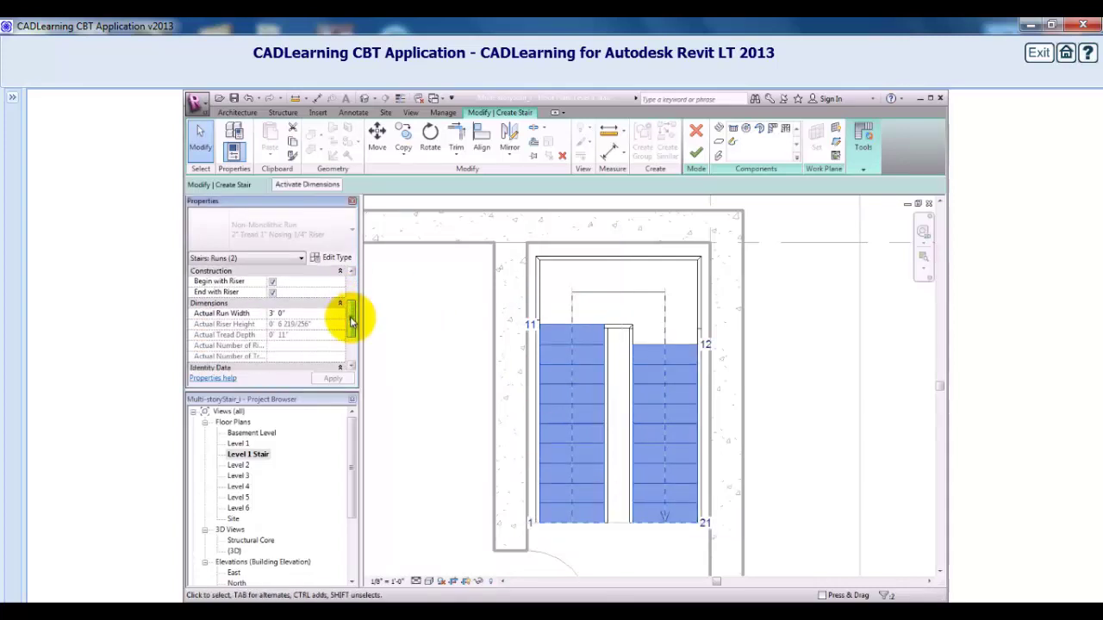
pyautogui.click(302, 314)
pyautogui.write('0 452')
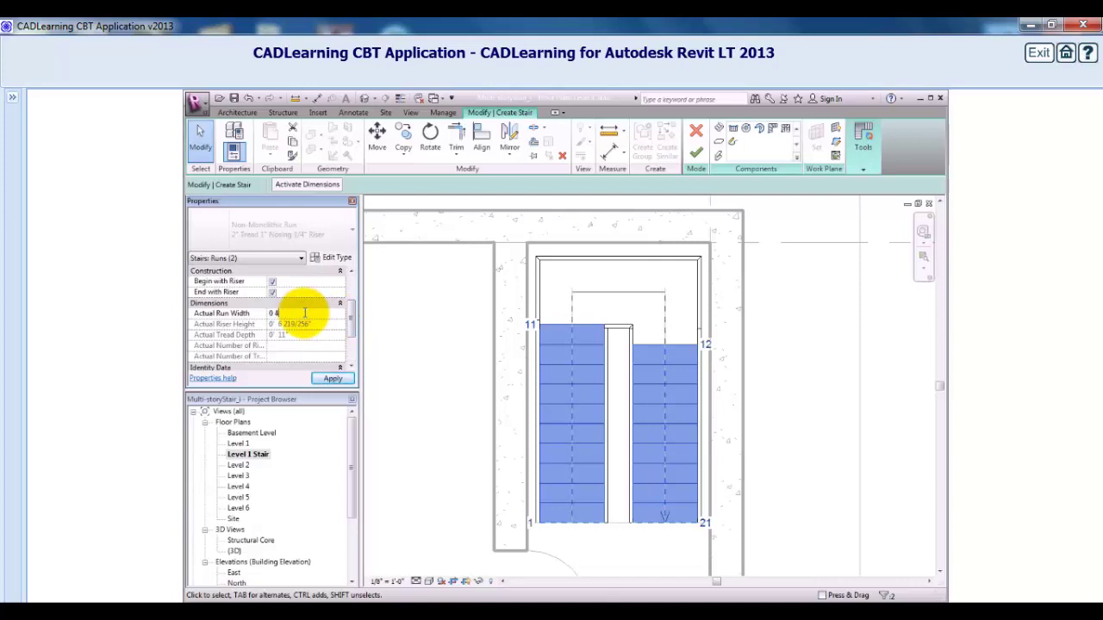
pyautogui.press('Return')
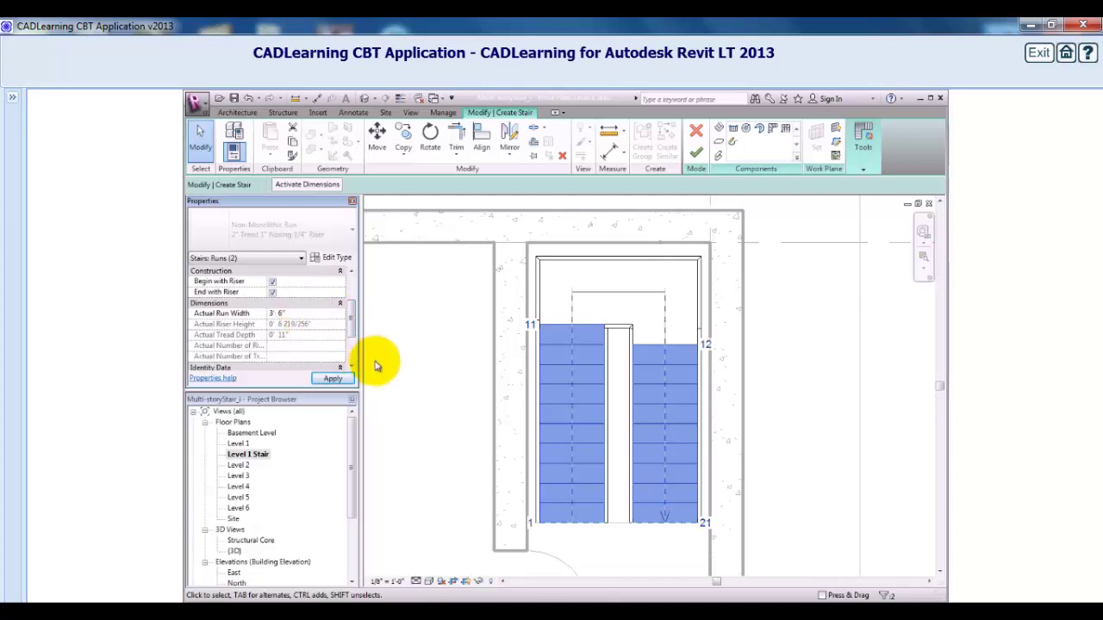
pyautogui.click(412, 384)
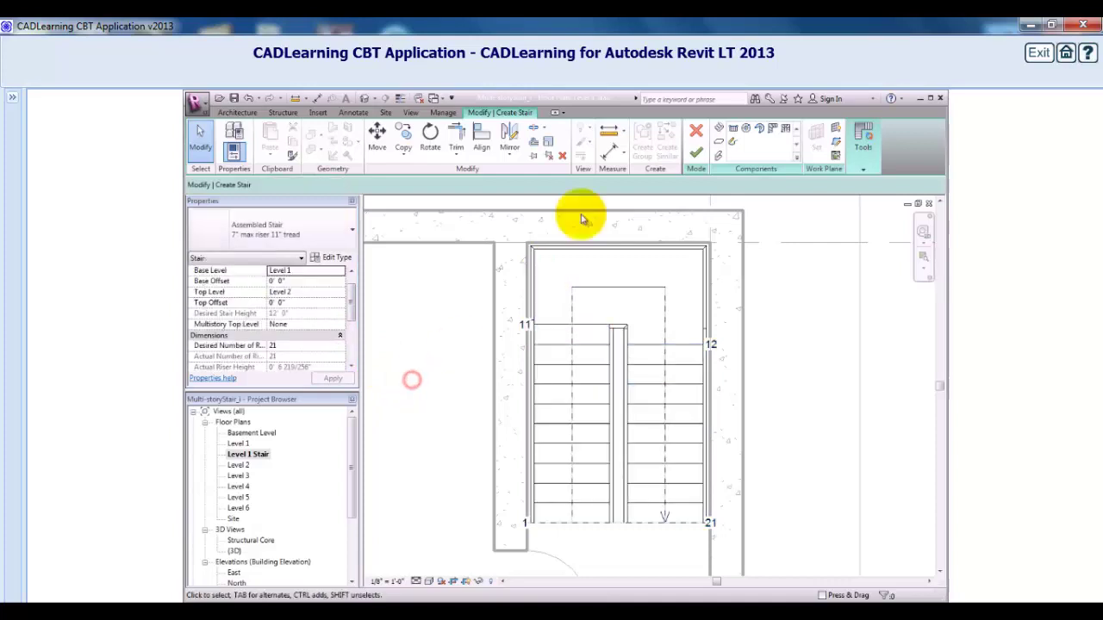
# Finish the stair and window-select the core's stair elements.
pyautogui.click(698, 155)
pyautogui.moveTo(507, 228)
pyautogui.mouseDown()
pyautogui.moveTo(701, 546)
pyautogui.moveTo(722, 545)
pyautogui.mouseUp()
pyautogui.click(712, 145)
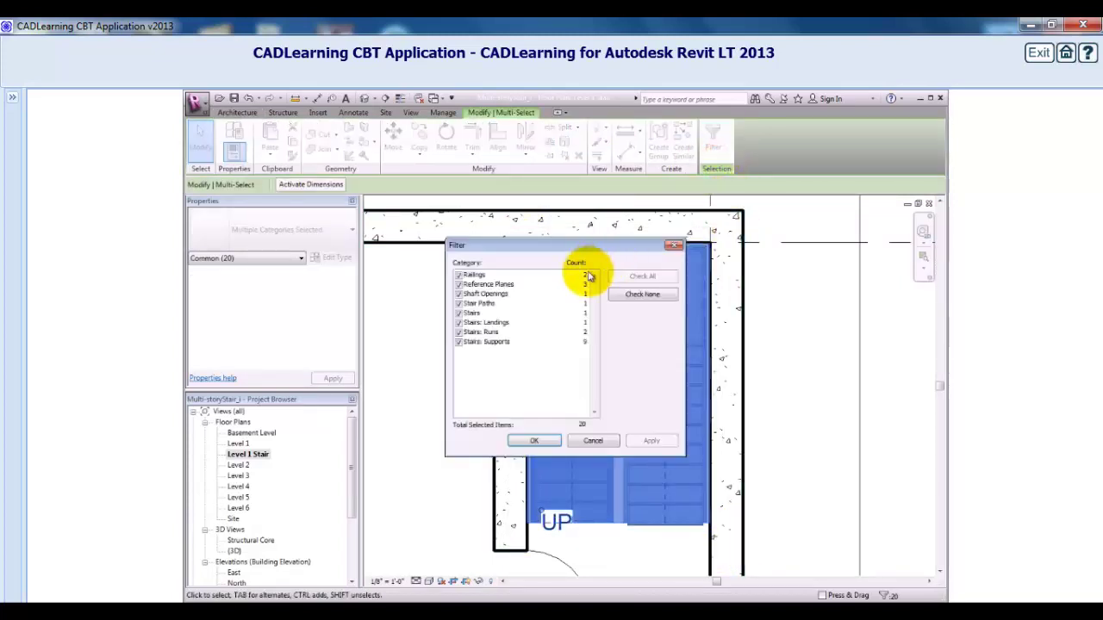
pyautogui.click(592, 439)
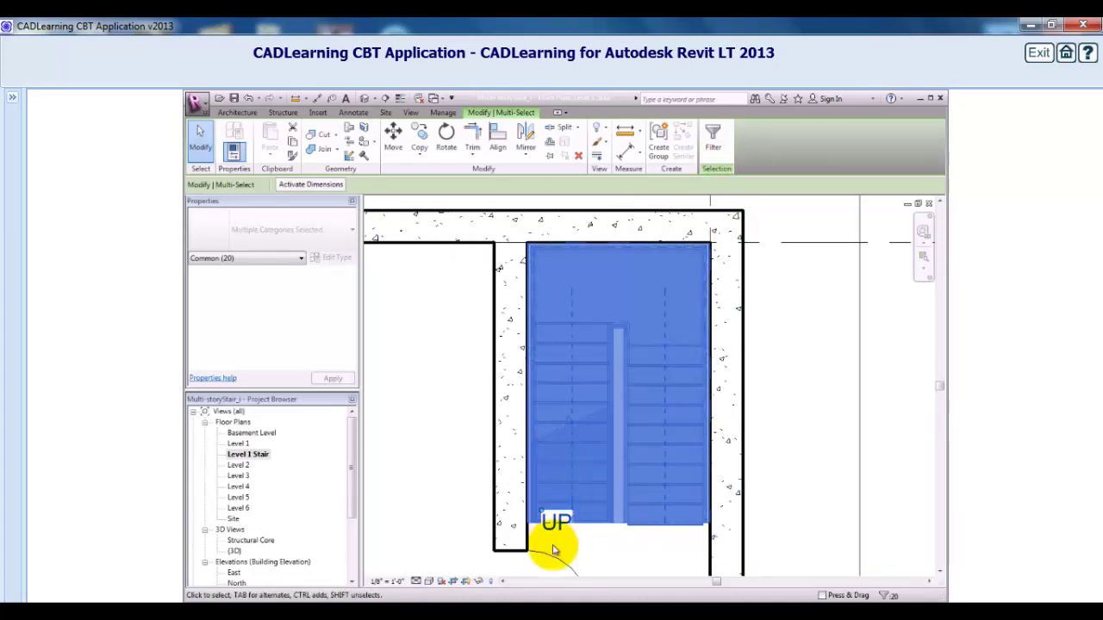
# Isolate the core and stair in the Structural Core 3D view, then select the stair.
pyautogui.doubleClick(264, 542)
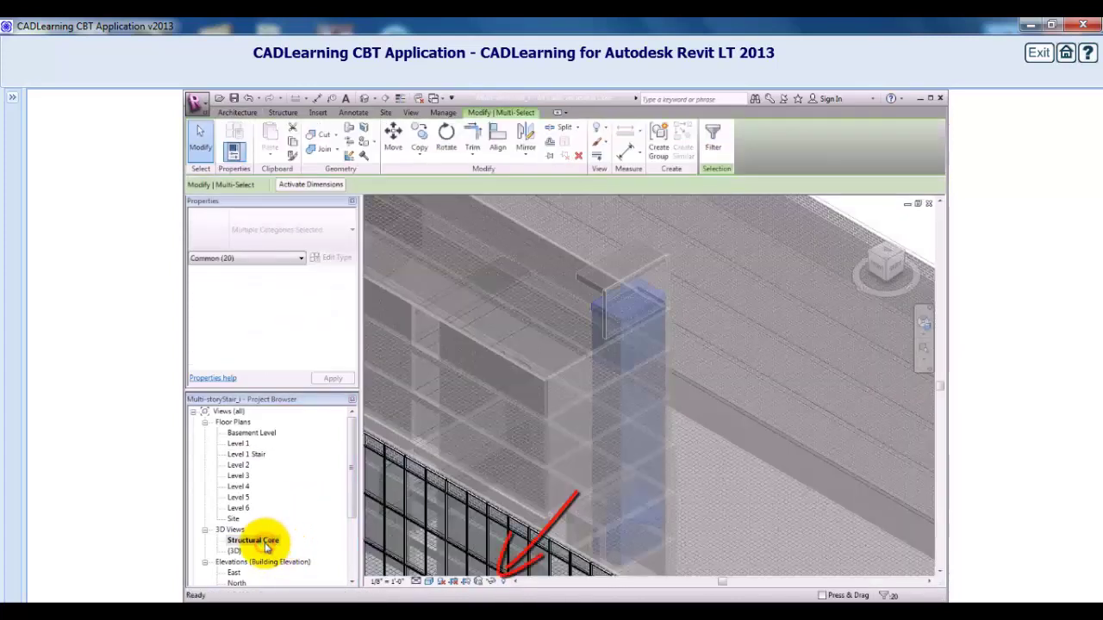
pyautogui.click(498, 584)
pyautogui.click(524, 541)
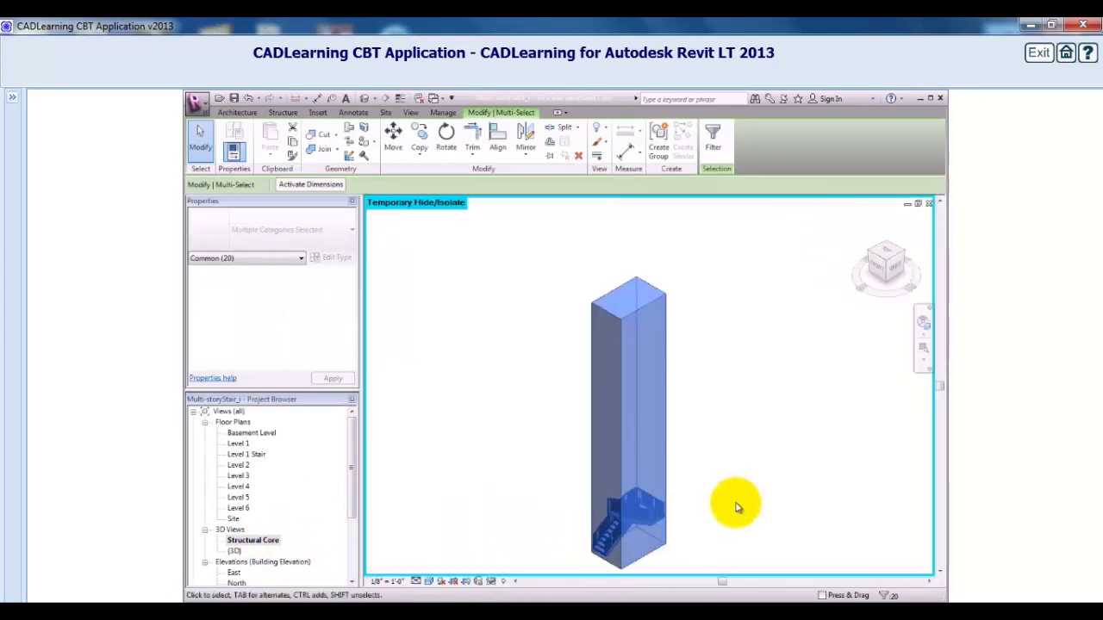
pyautogui.keyDown('shift'); pyautogui.moveTo(734, 479); pyautogui.dragTo(739, 435, button='middle'); pyautogui.keyUp('shift')
pyautogui.click(526, 443)
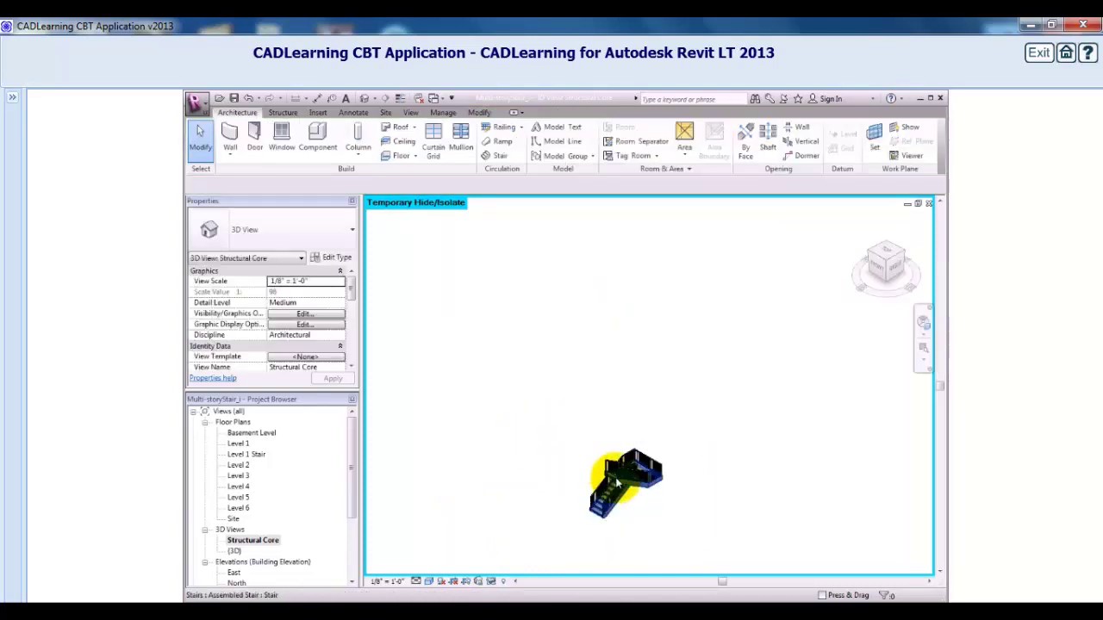
pyautogui.click(617, 484)
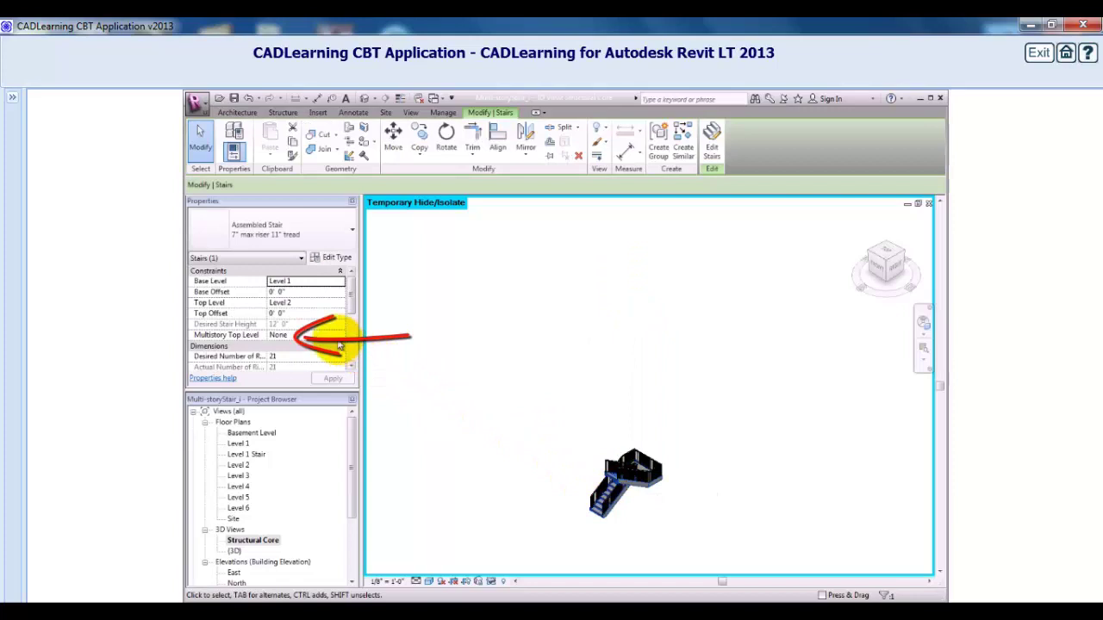
# Set the stair's Multistory Top Level to Level 6 and orbit the 3D view to check the stacked flights.
pyautogui.click(285, 335)
pyautogui.click(340, 338)
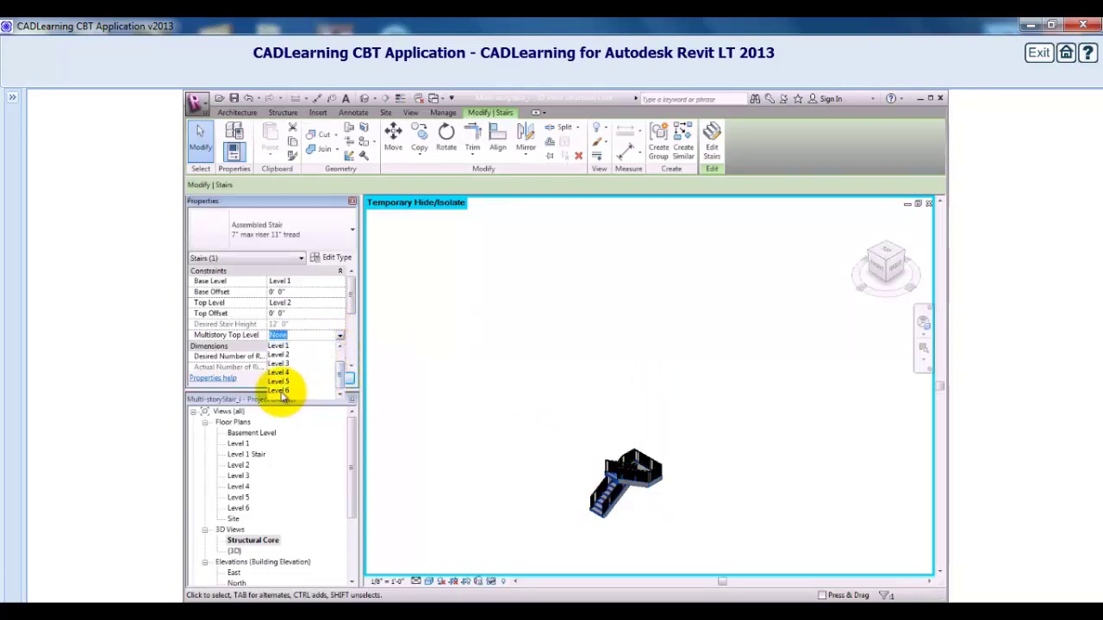
pyautogui.click(280, 392)
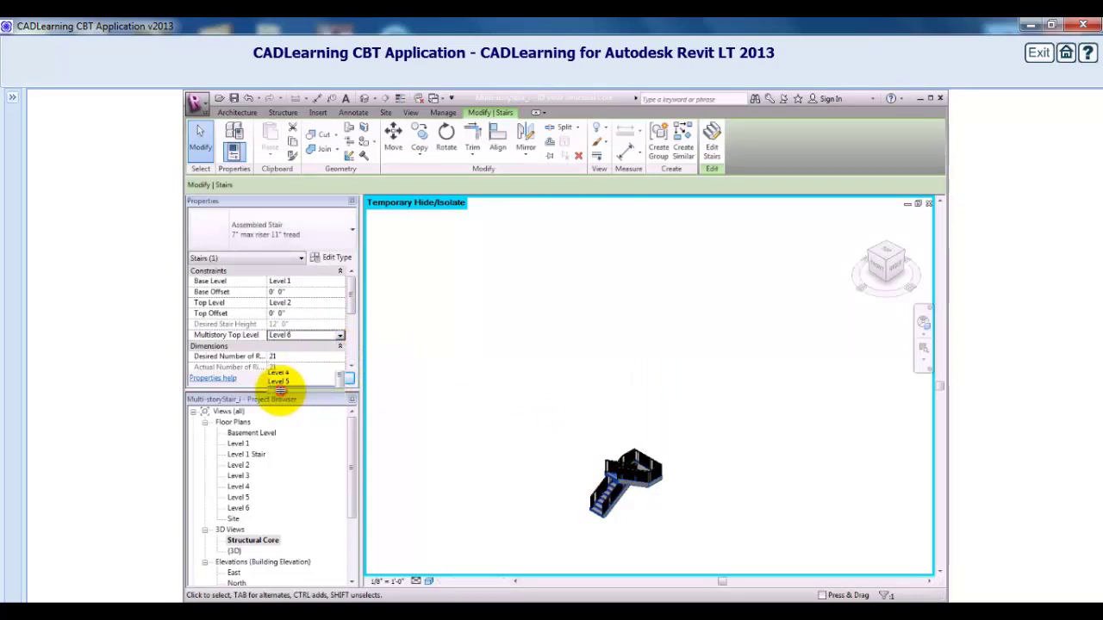
pyautogui.click(430, 418)
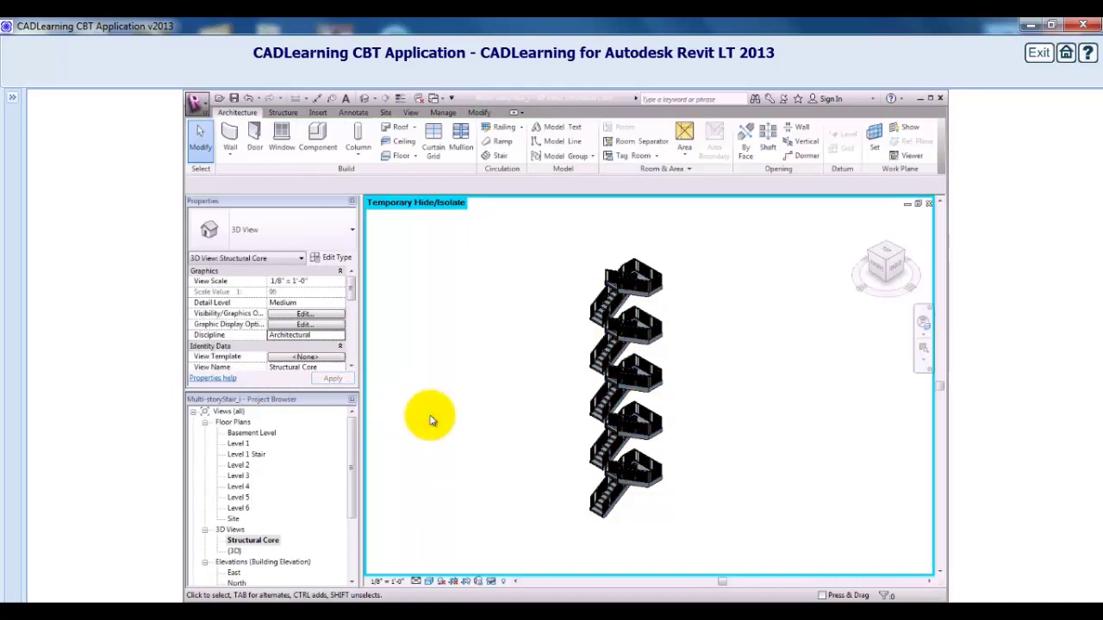
pyautogui.keyDown('shift'); pyautogui.moveTo(628, 512); pyautogui.dragTo(715, 525, button='middle'); pyautogui.keyUp('shift')
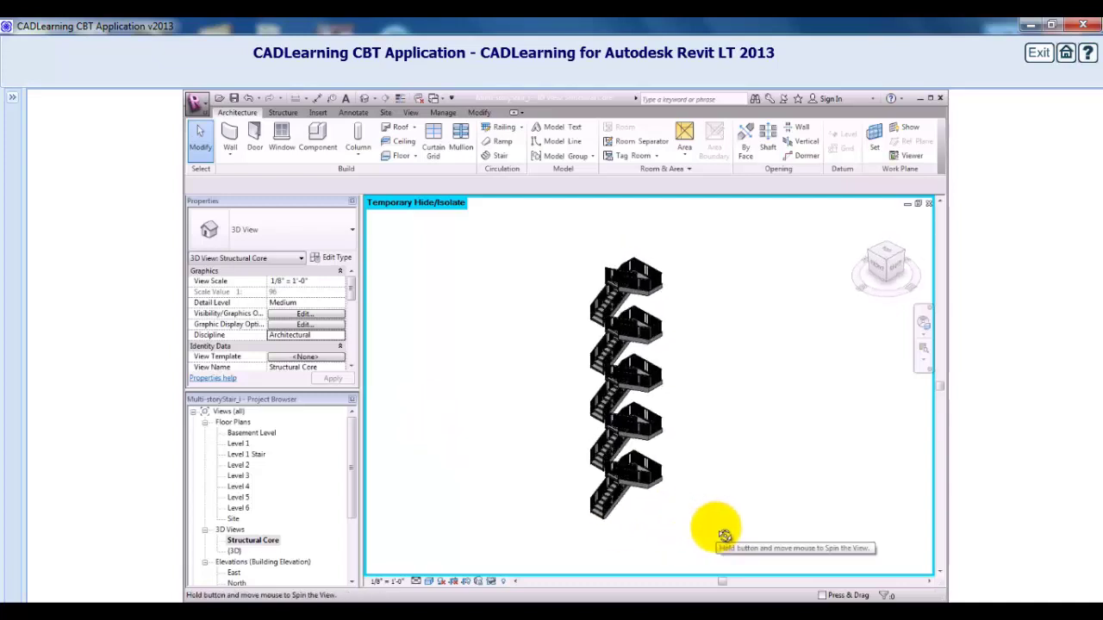
pyautogui.click(648, 298)
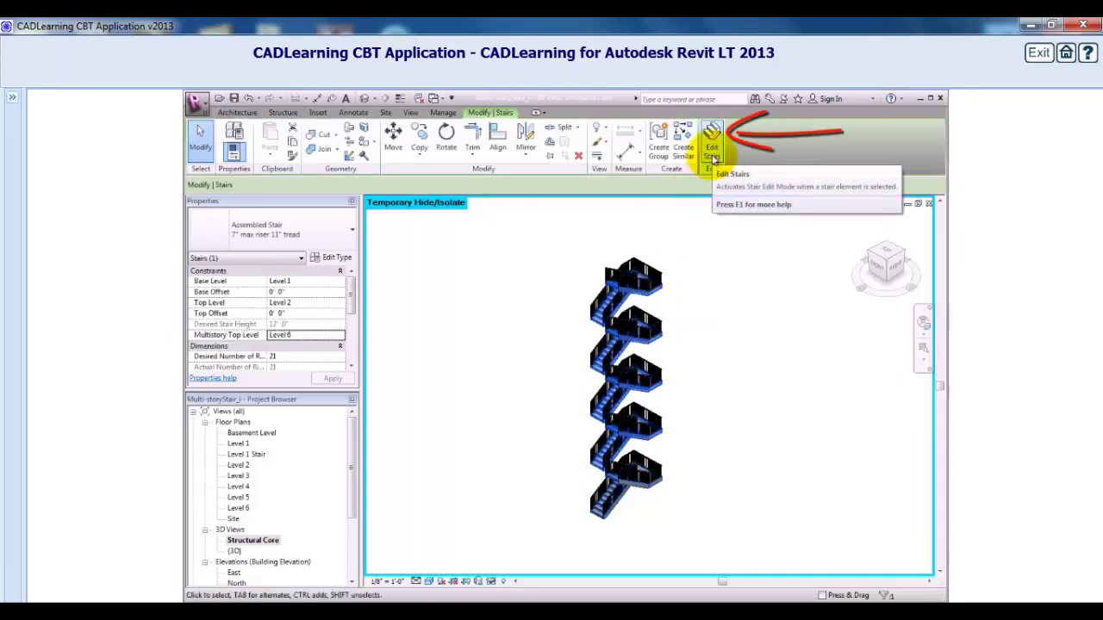
pyautogui.click(709, 307)
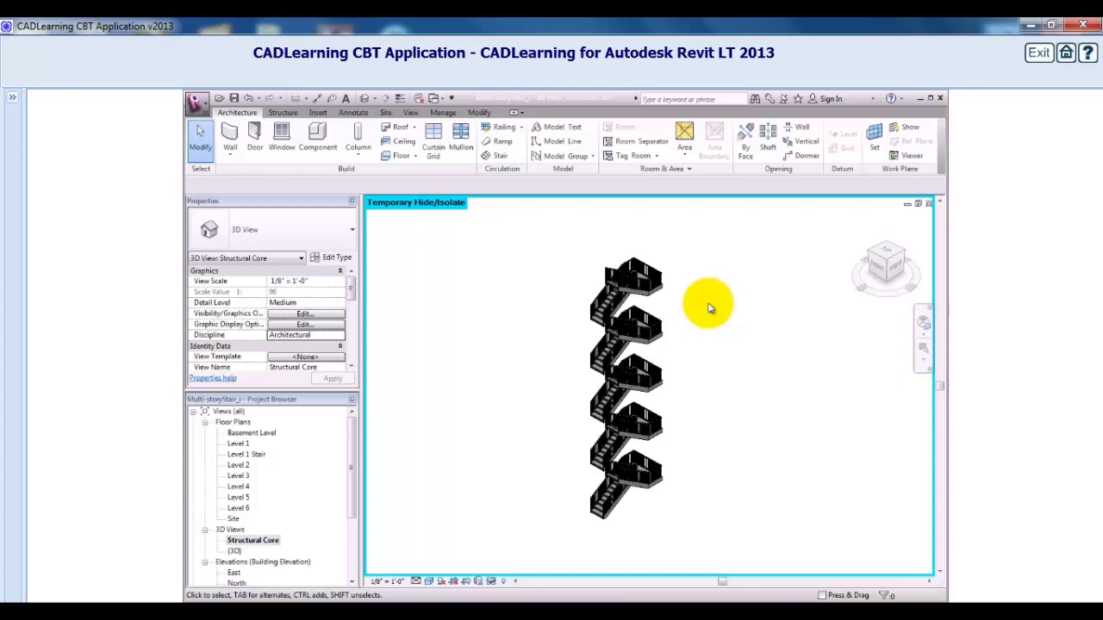
# Open the Level 1 Stair floor plan, framed on grid lines B and C.
pyautogui.doubleClick(258, 454)
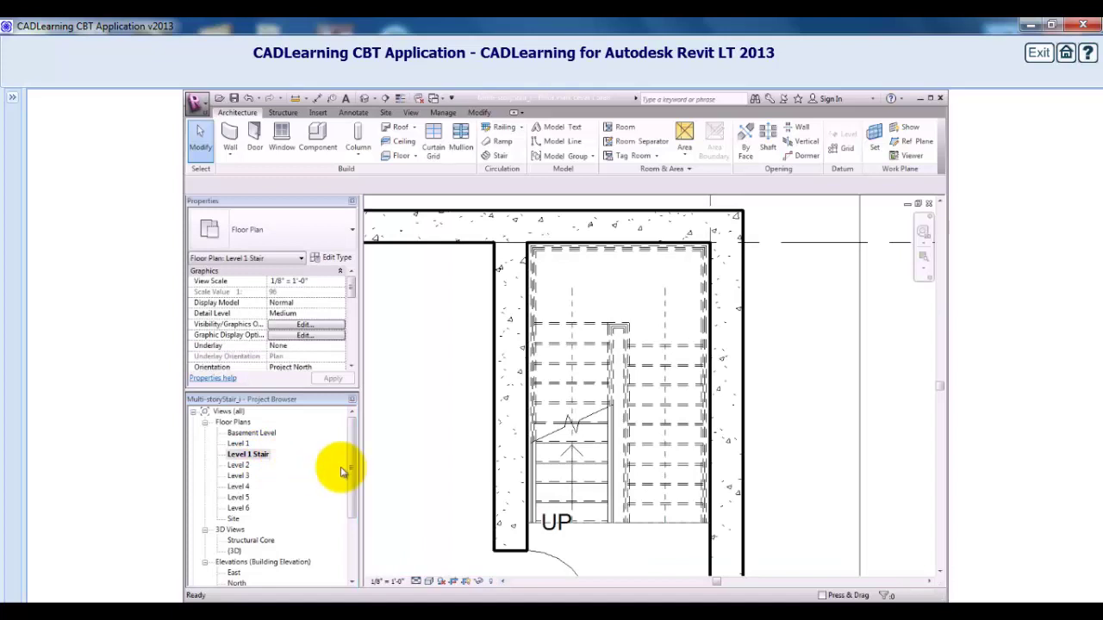
pyautogui.scroll(-3, 417, 469)
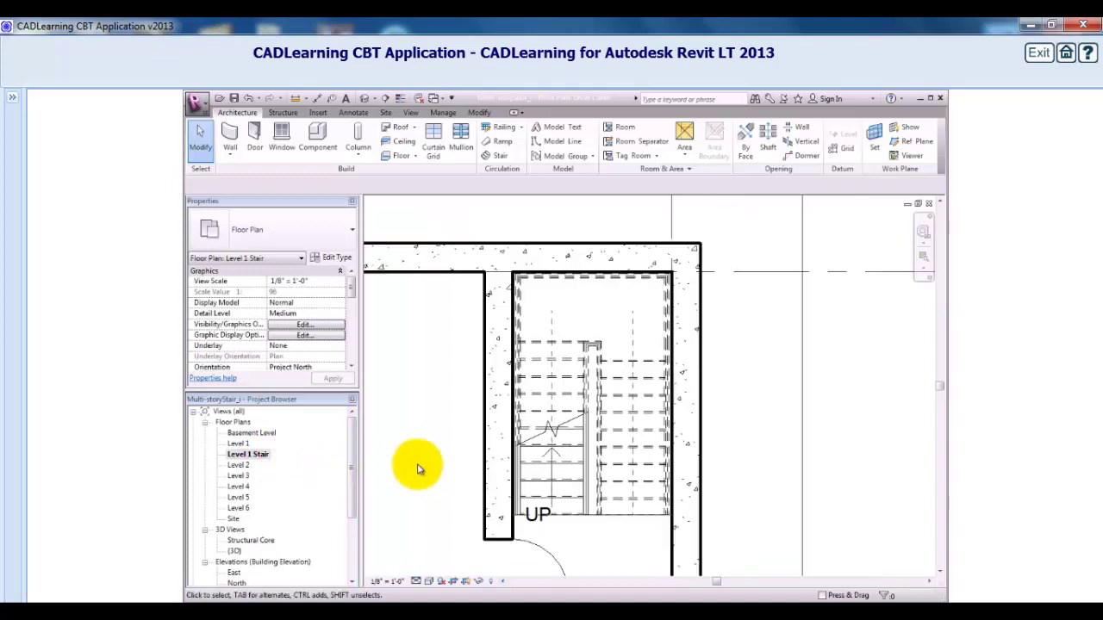
pyautogui.moveTo(419, 468); pyautogui.dragTo(471, 415, button='middle')
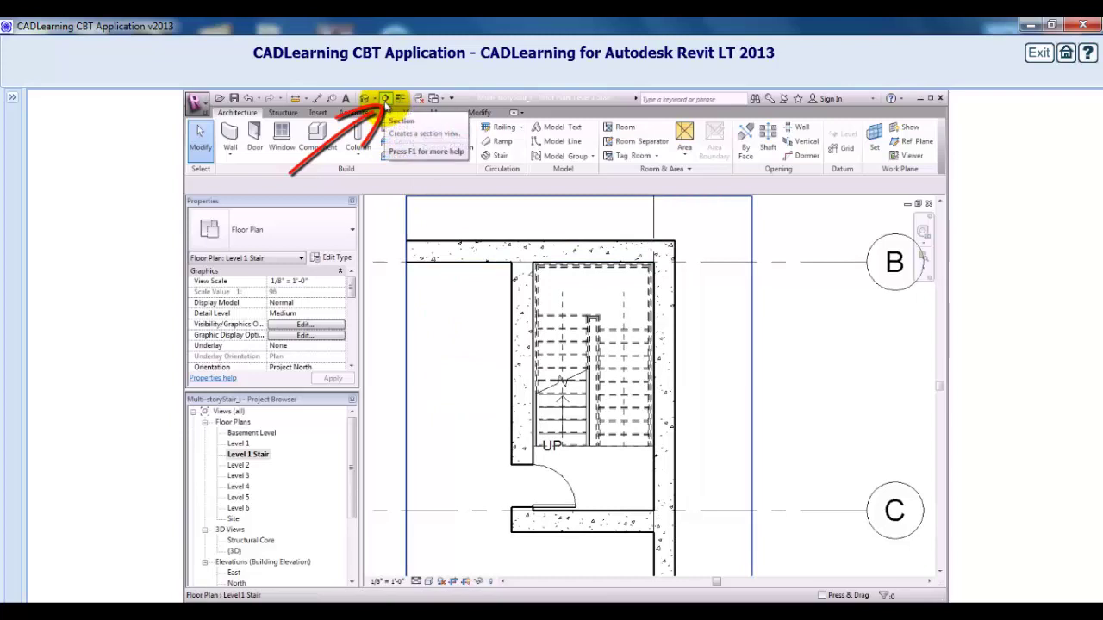
# Draw a Wall Section line through the core from its bottom wall to its top wall.
pyautogui.click(385, 101)
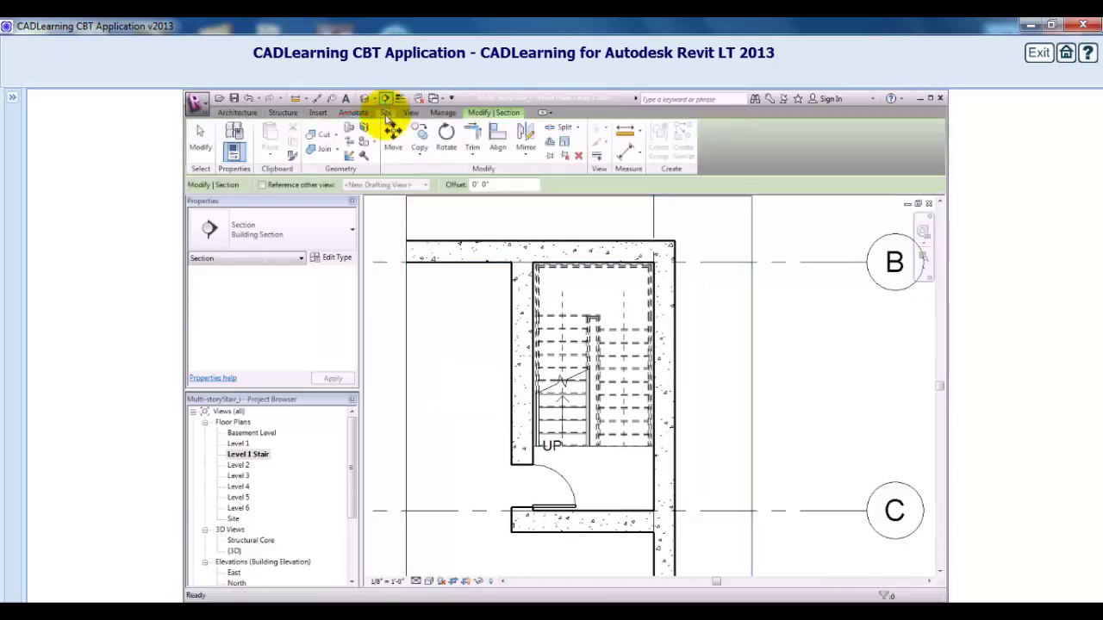
pyautogui.click(308, 229)
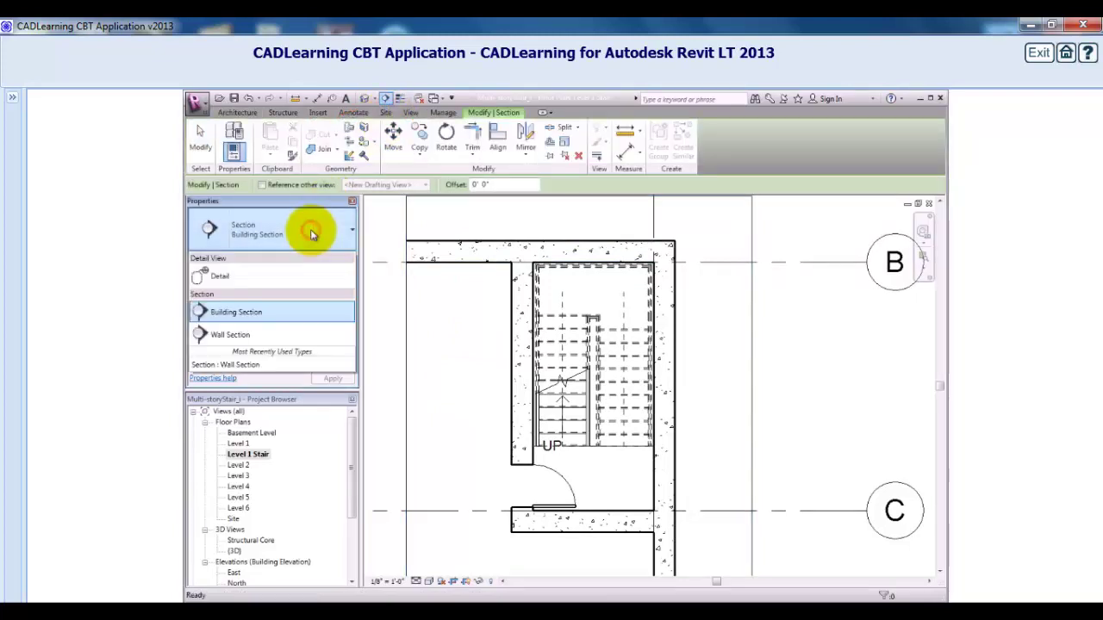
pyautogui.click(267, 334)
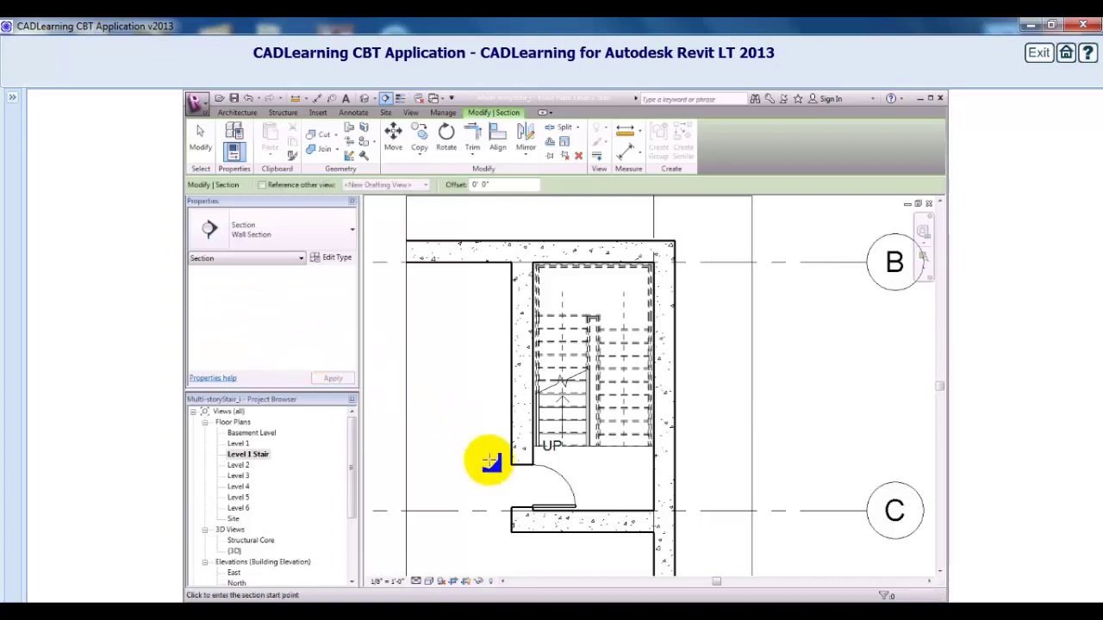
pyautogui.click(636, 564)
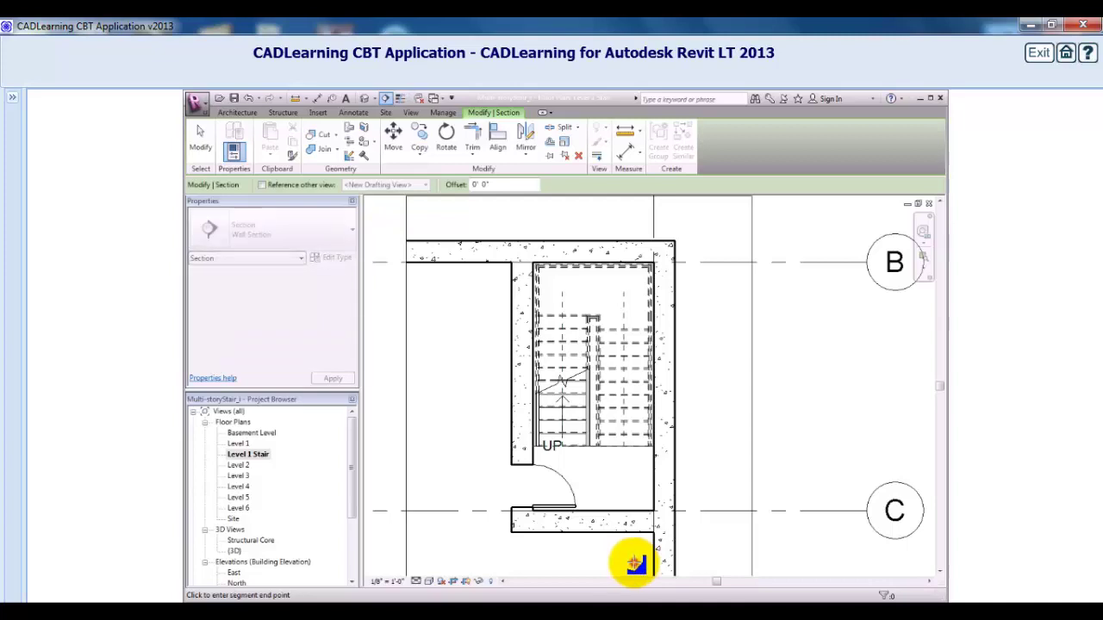
pyautogui.moveTo(640, 468); pyautogui.dragTo(652, 382, button='middle')
pyautogui.scroll(-2, 652, 382)
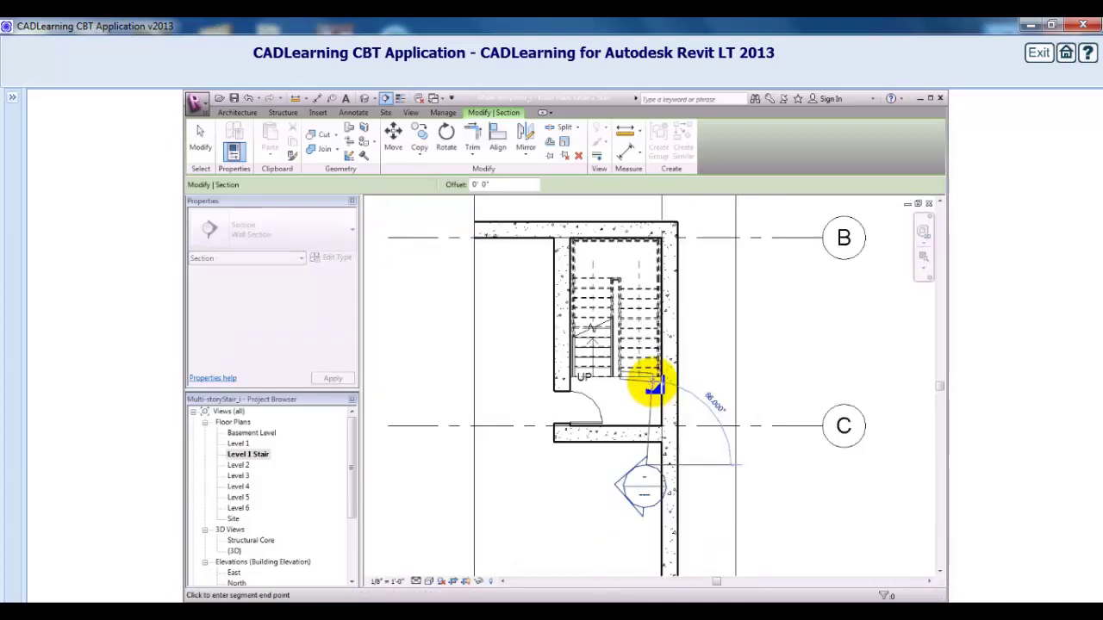
pyautogui.click(647, 212)
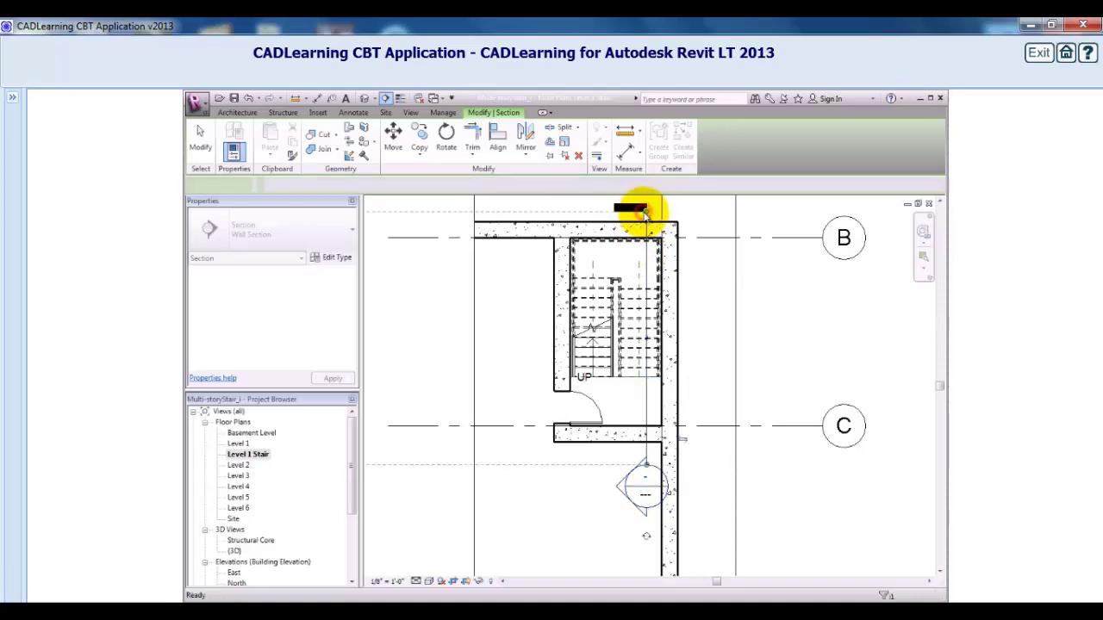
# Pull the section's far side in so its depth stops at the stair.
pyautogui.scroll(-3, 547, 297)
pyautogui.scroll(-5, 537, 310)
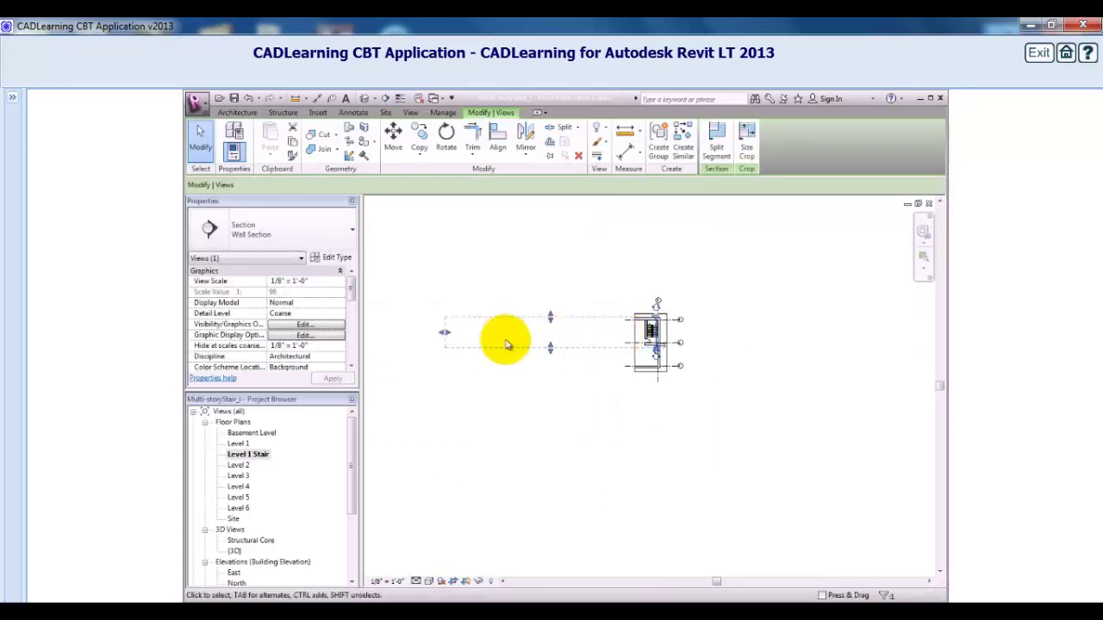
pyautogui.moveTo(446, 337); pyautogui.dragTo(645, 340)
pyautogui.scroll(5, 646, 341)
pyautogui.moveTo(648, 341); pyautogui.dragTo(561, 389, button='middle')
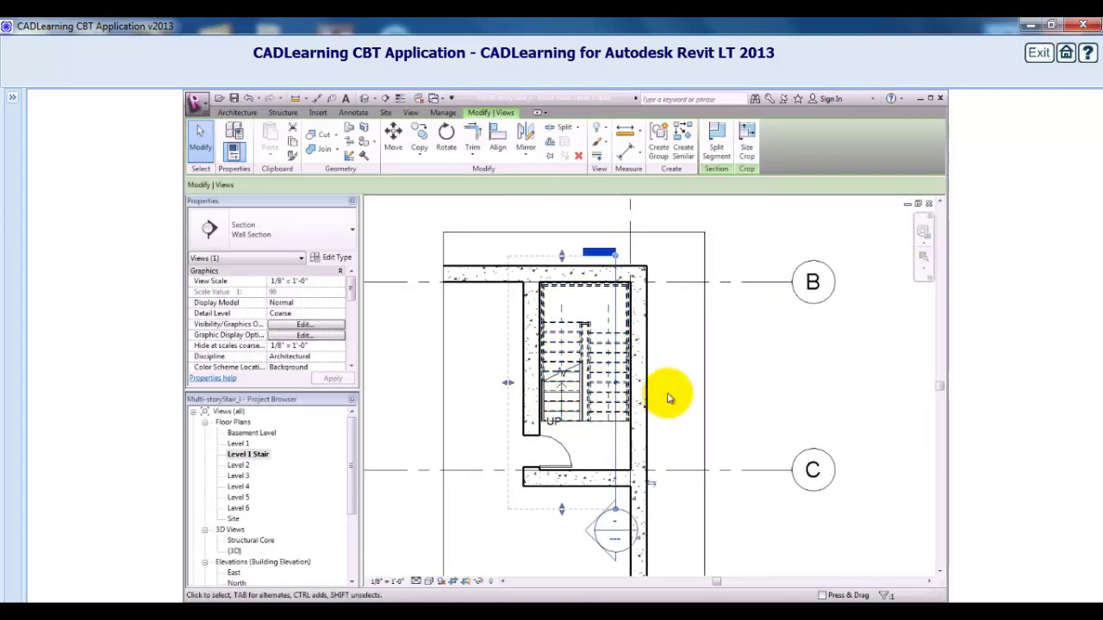
# Go to the Section 1 view and zoom in on the Level 1 landing door.
pyautogui.rightClick(722, 236)
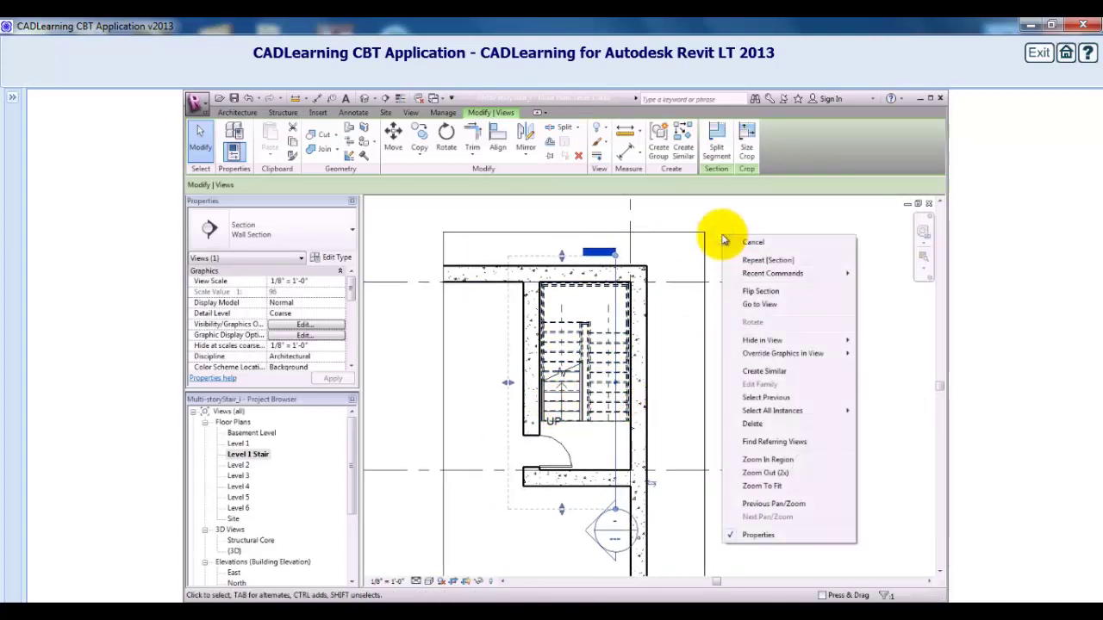
pyautogui.click(780, 306)
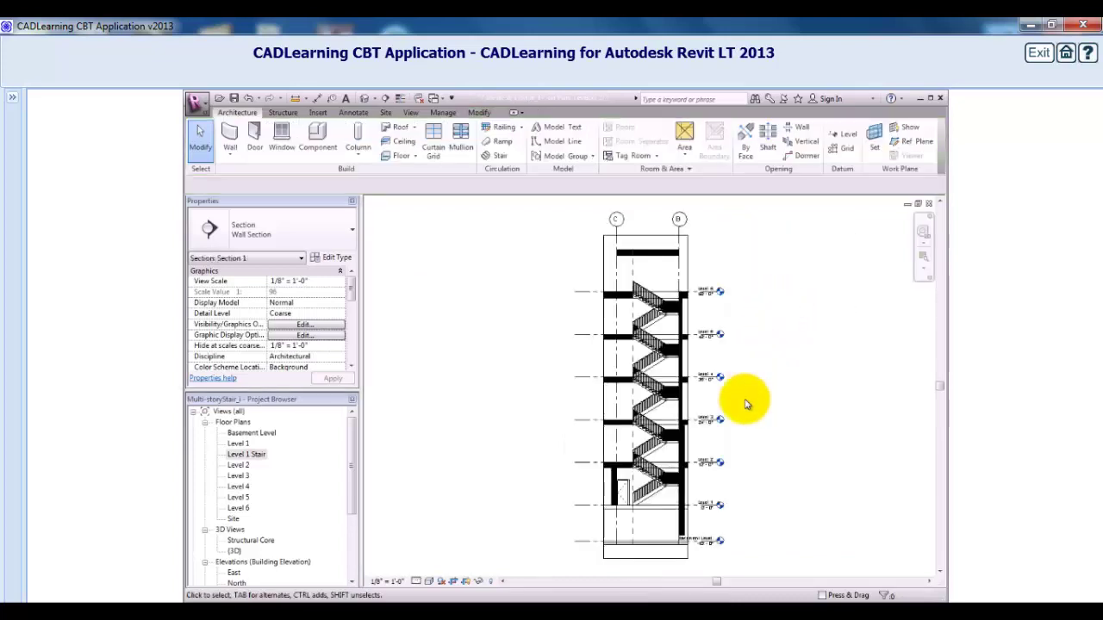
pyautogui.scroll(1, 677, 521)
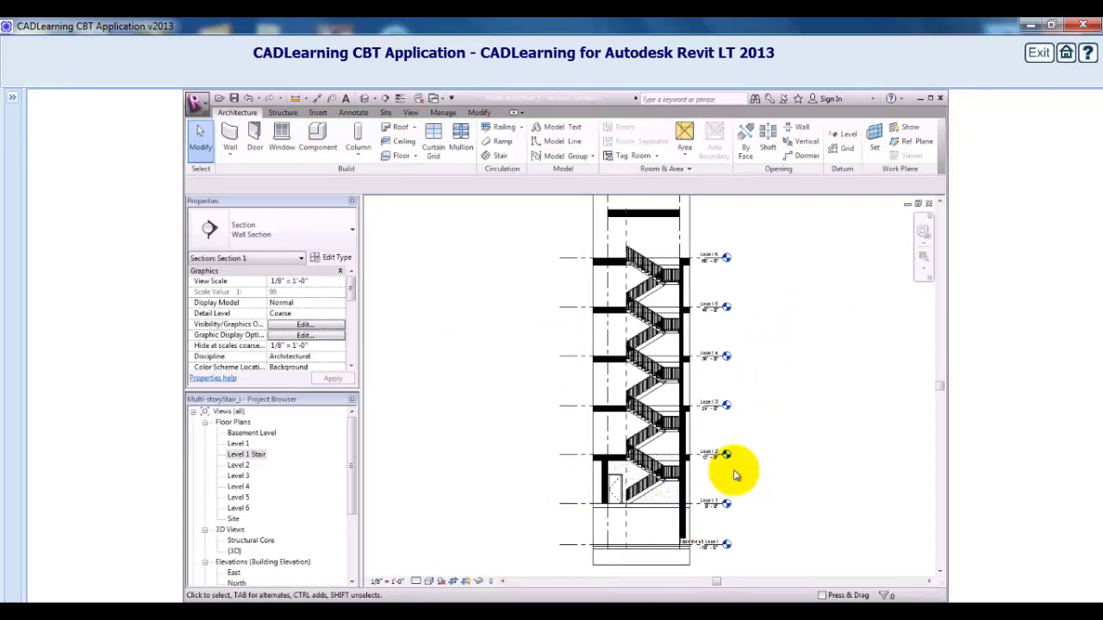
pyautogui.scroll(3, 664, 508)
pyautogui.scroll(1, 580, 487)
pyautogui.scroll(1, 581, 495)
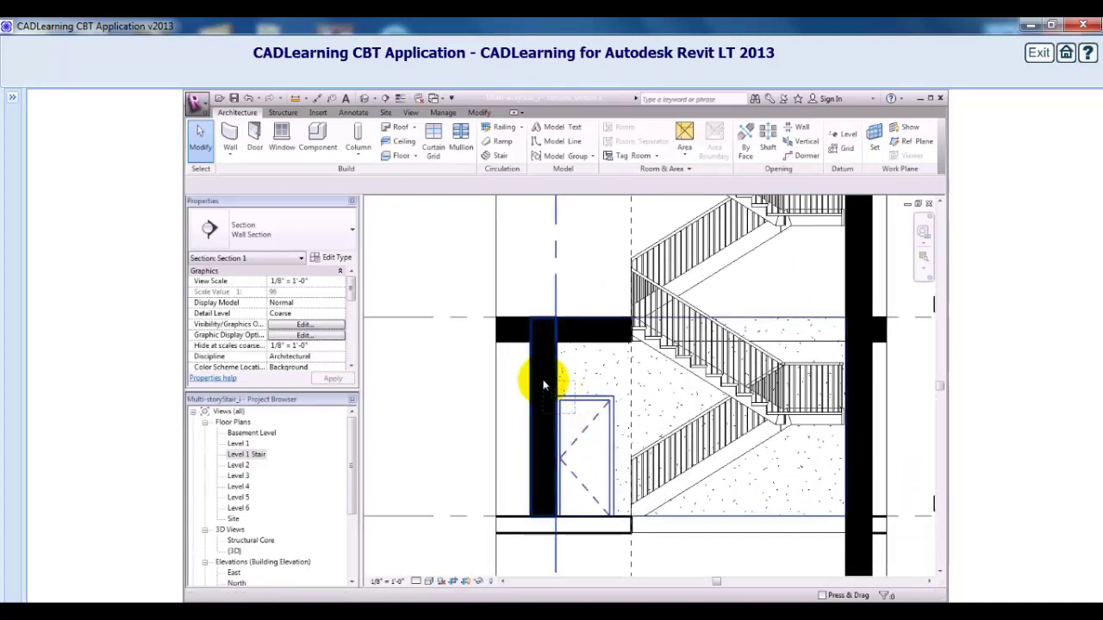
# Select the Level 1 landing walls and door, filtering out the grid and the floors.
pyautogui.press('Tab')
pyautogui.click(520, 317)
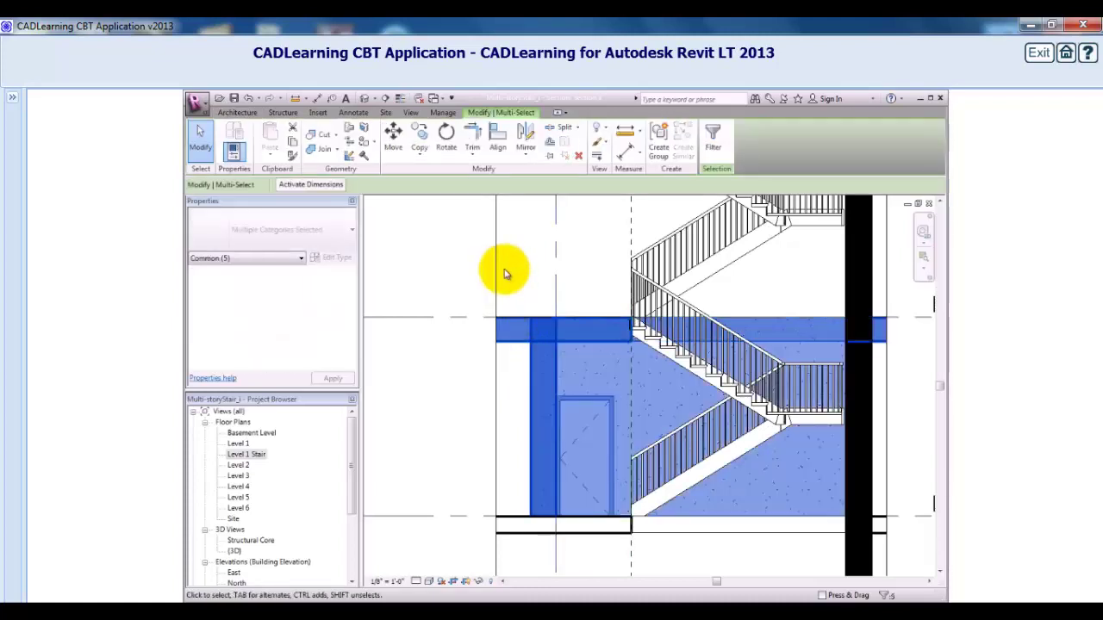
pyautogui.click(712, 148)
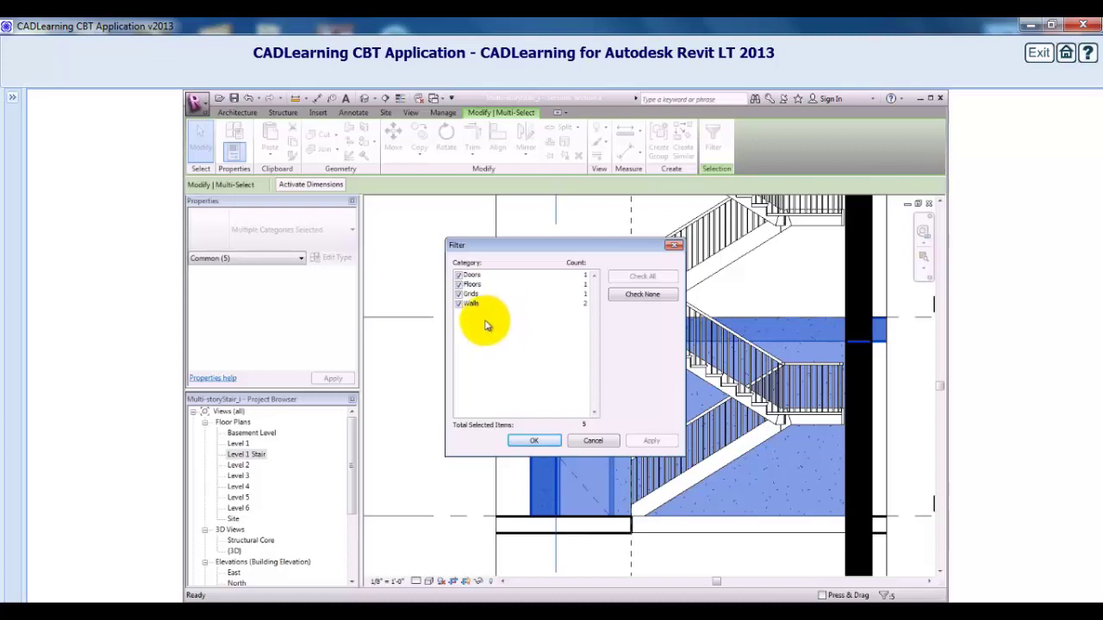
pyautogui.click(459, 294)
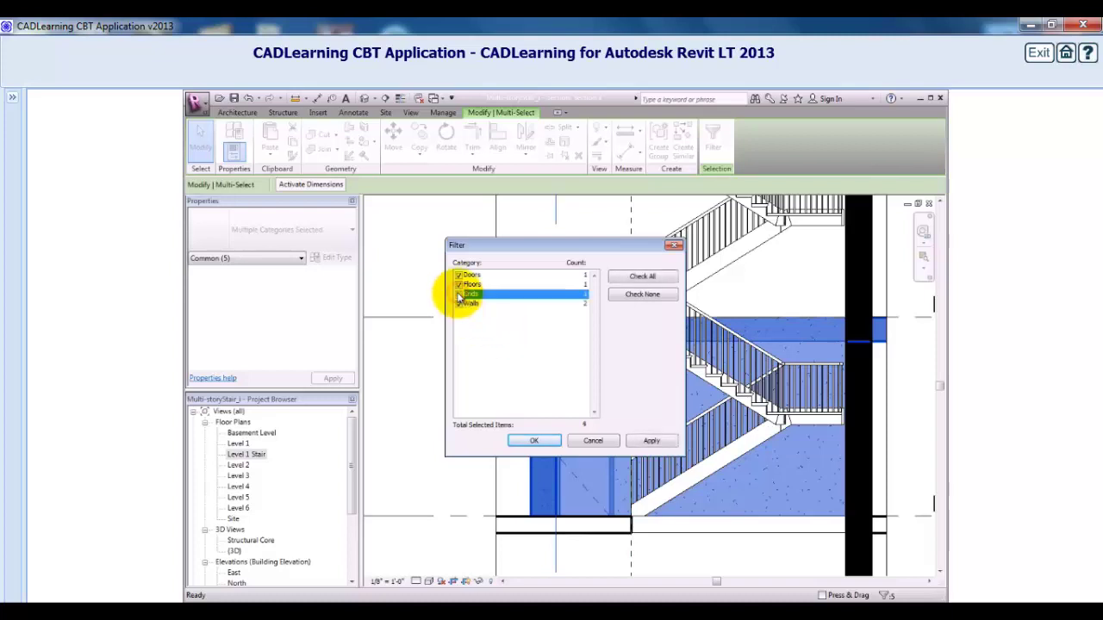
pyautogui.click(528, 440)
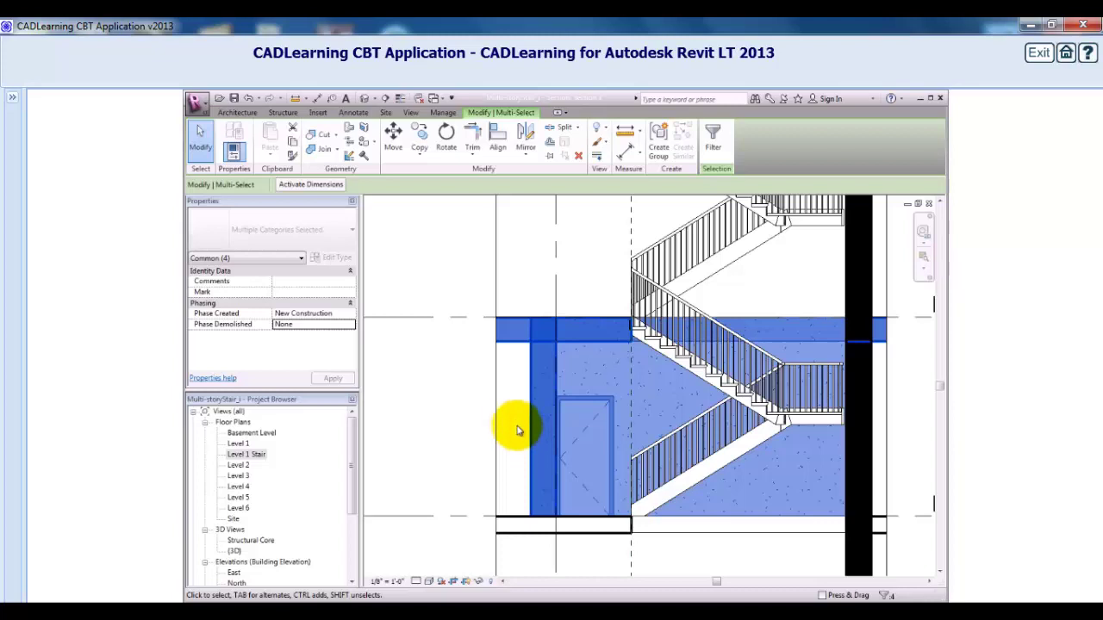
pyautogui.click(713, 138)
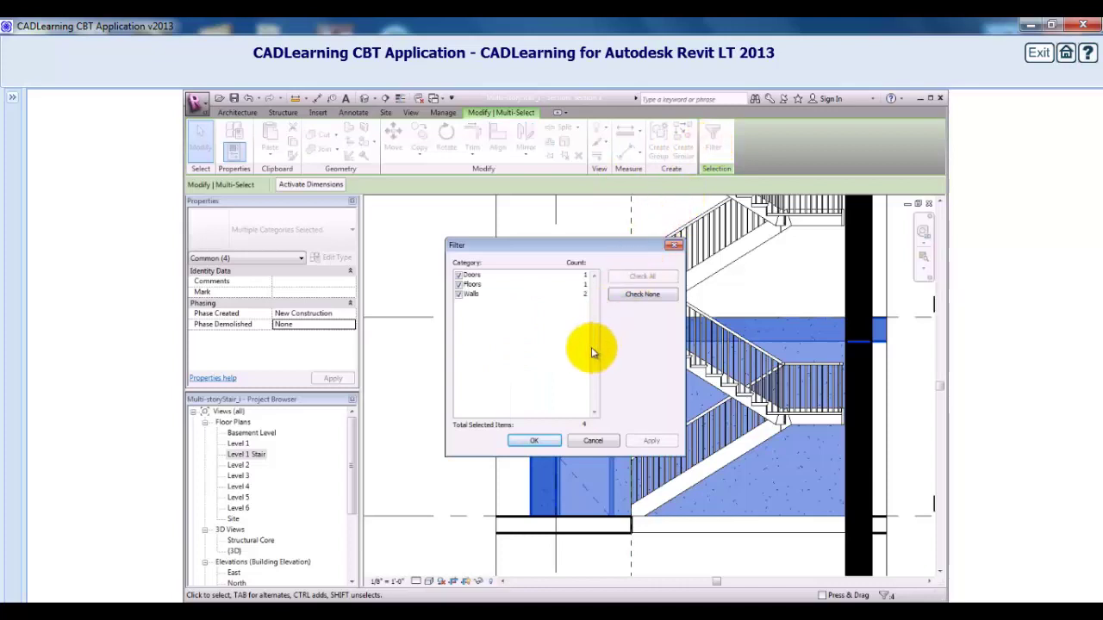
pyautogui.click(459, 284)
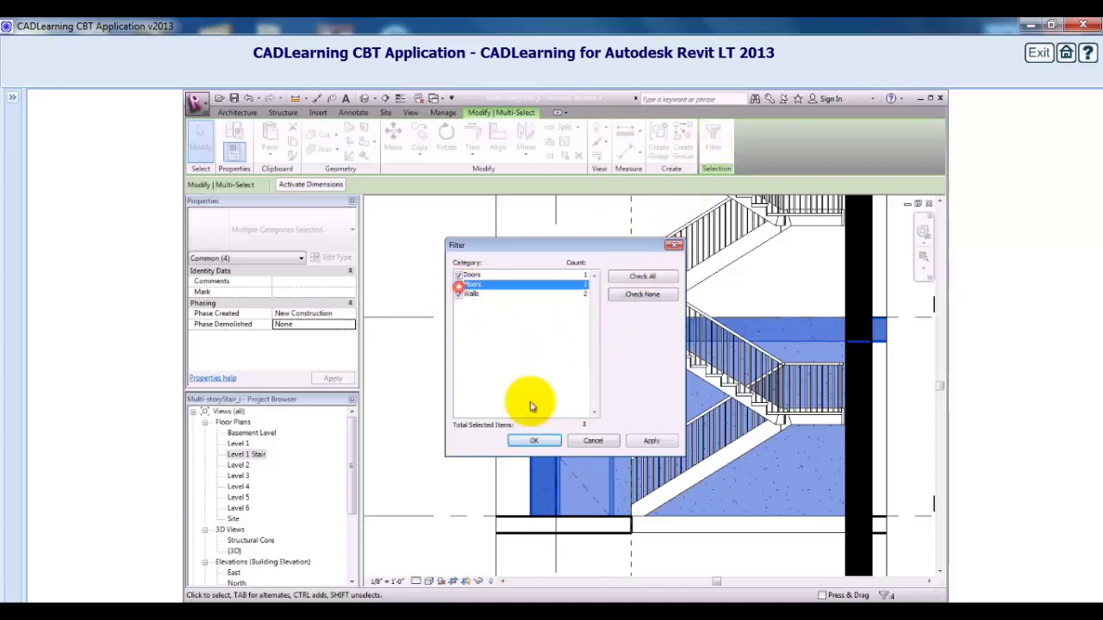
pyautogui.click(538, 443)
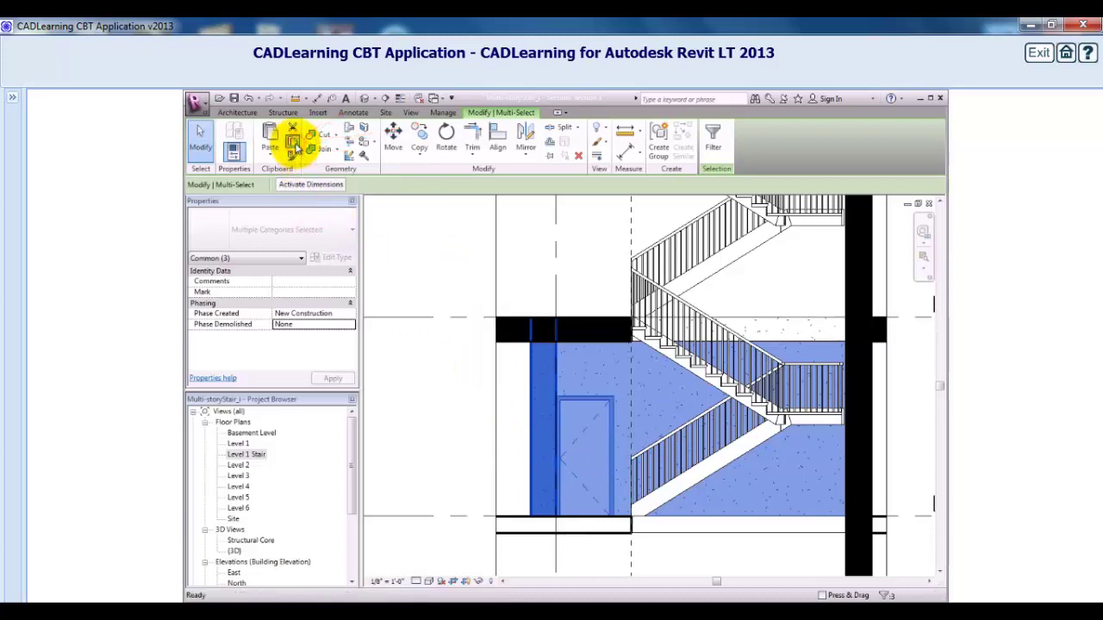
# Copy the landing walls and door, paste them aligned to Level 2 through Level 6, then open {3D}.
pyautogui.click(292, 144)
pyautogui.click(270, 153)
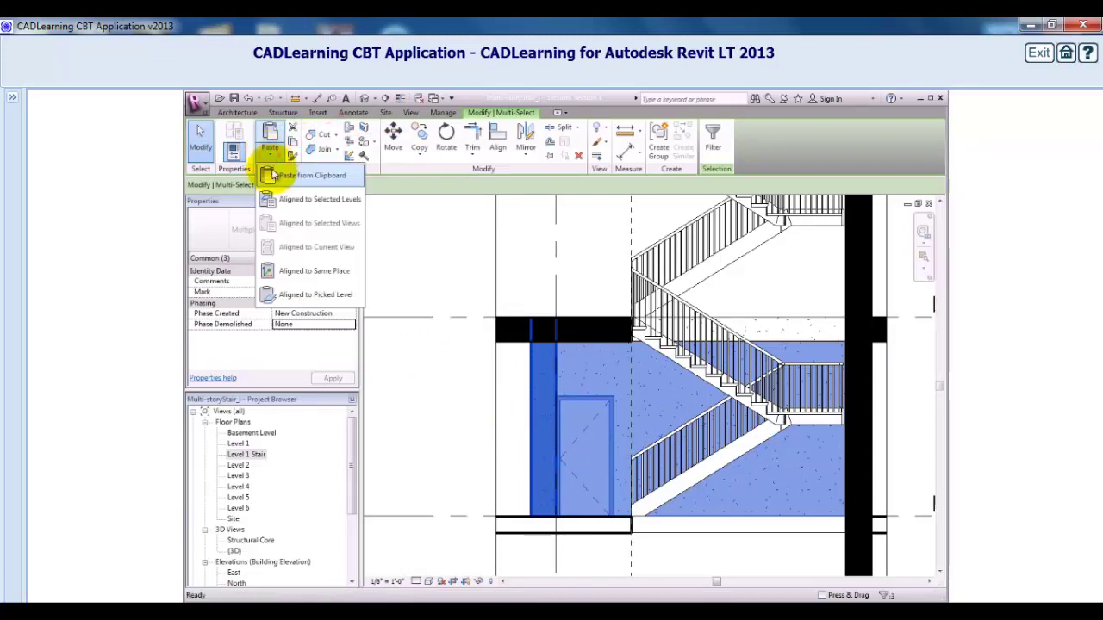
pyautogui.click(310, 200)
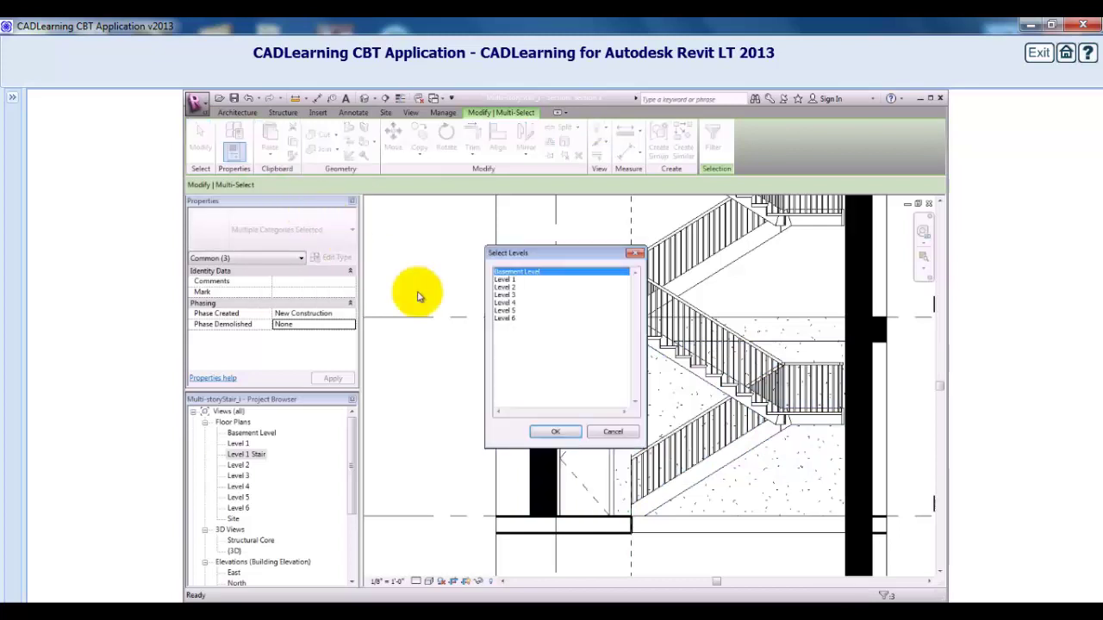
pyautogui.click(513, 287)
pyautogui.keyDown('shift'); pyautogui.click(514, 318); pyautogui.keyUp('shift')
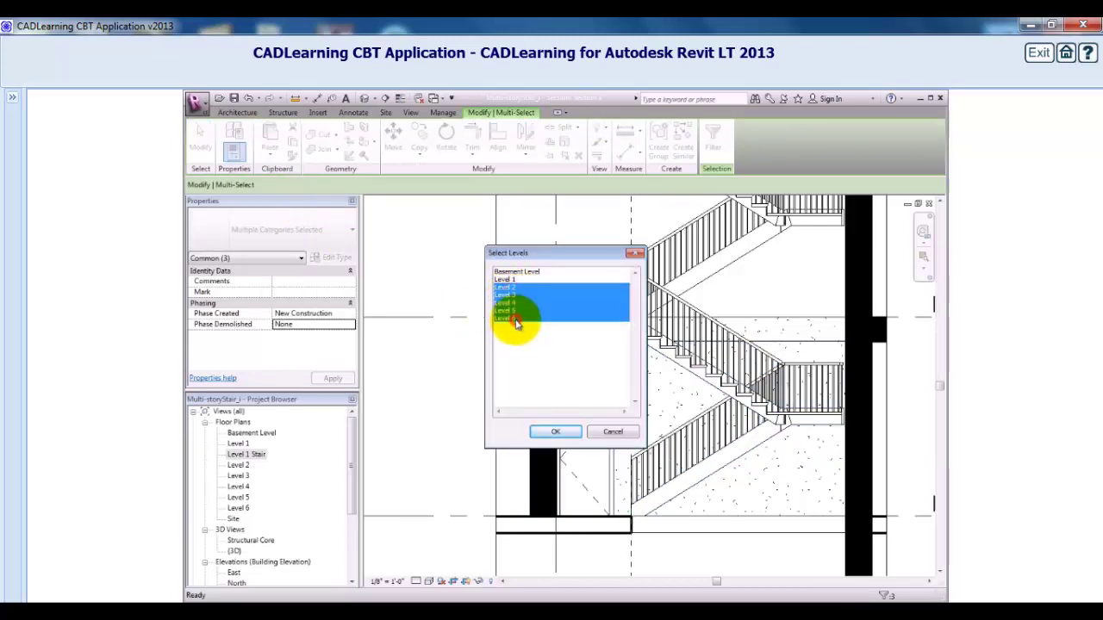
pyautogui.click(566, 434)
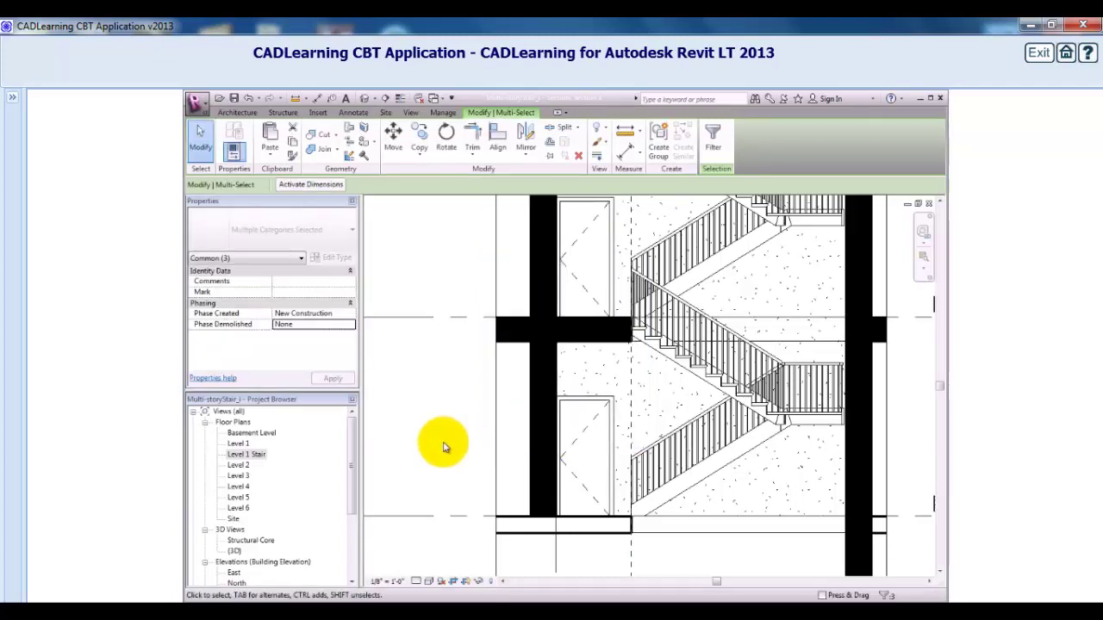
pyautogui.doubleClick(232, 551)
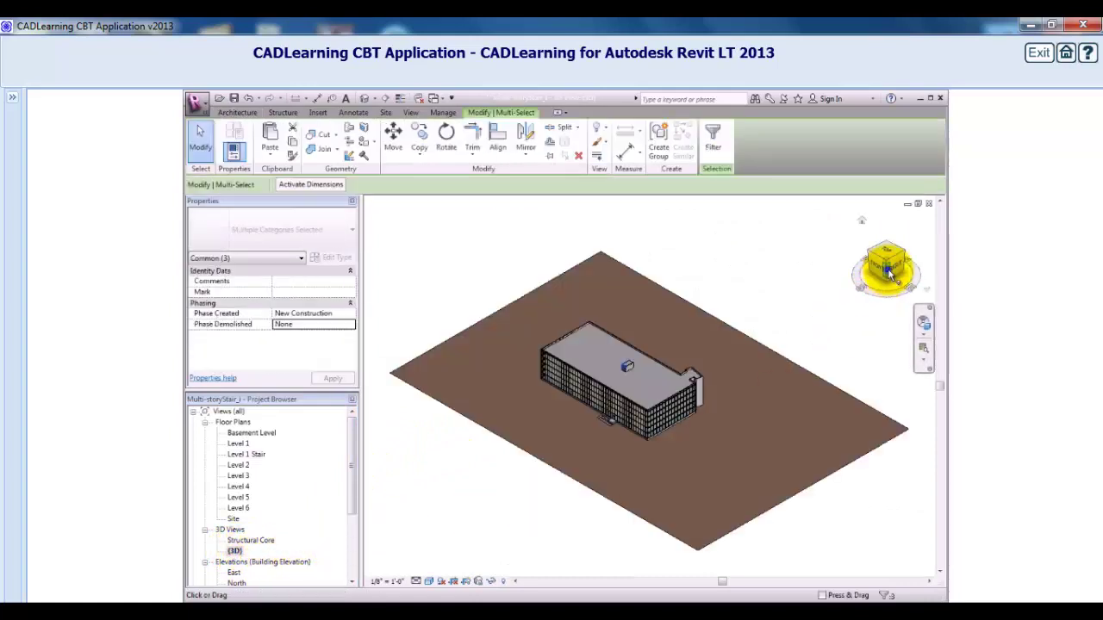
# Orient the 3D view to Section: Section 1 through the stair core via the ViewCube.
pyautogui.rightClick(888, 272)
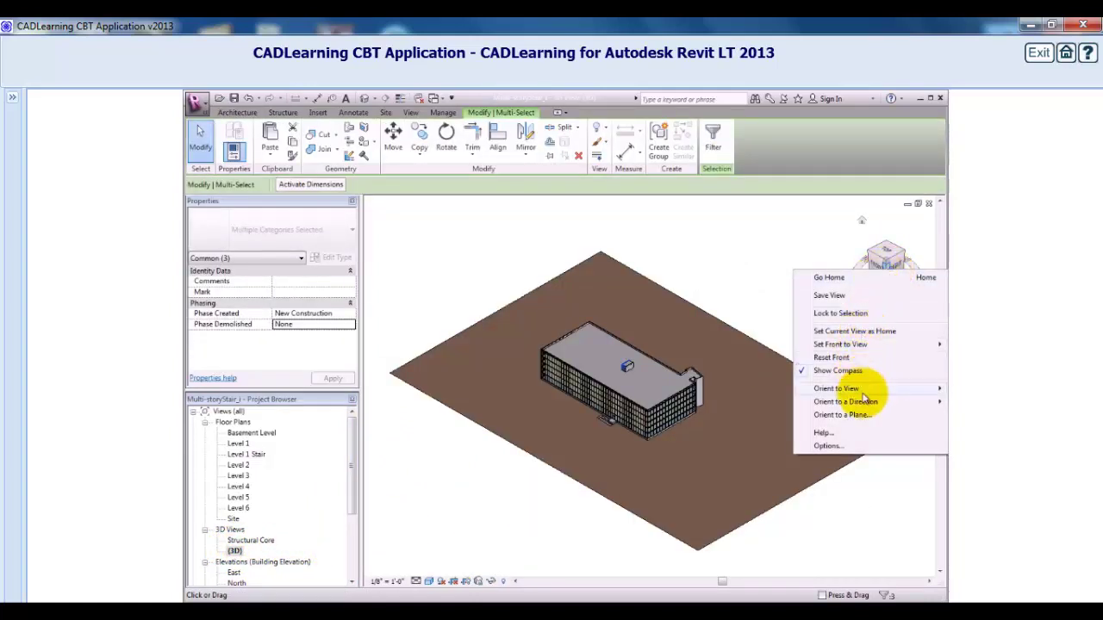
pyautogui.moveTo(857, 390)
pyautogui.moveTo(786, 411)
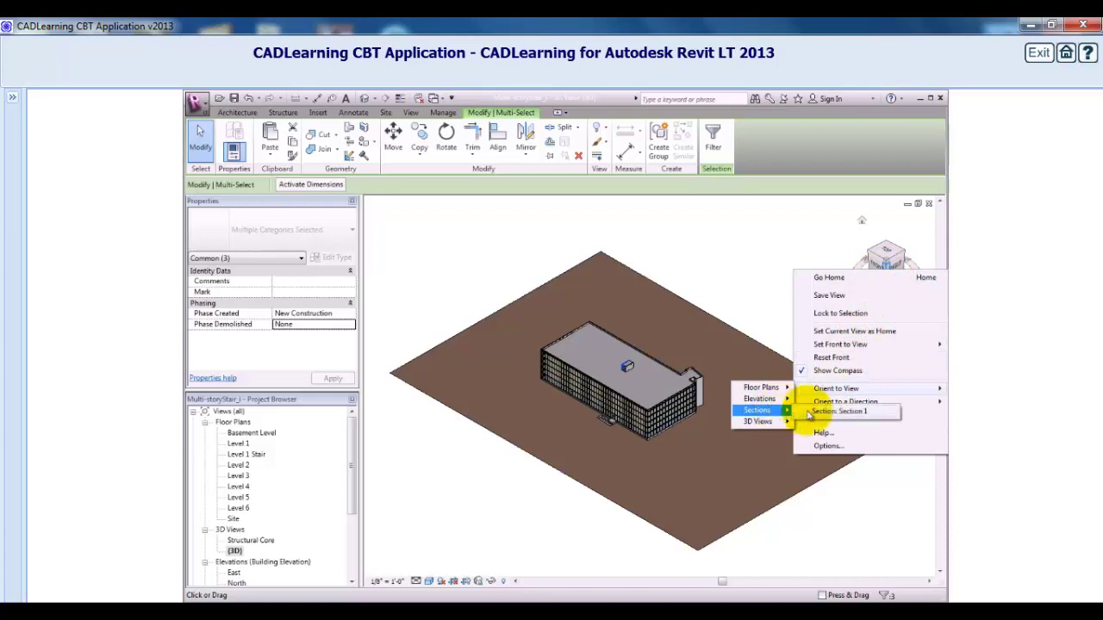
pyautogui.click(821, 411)
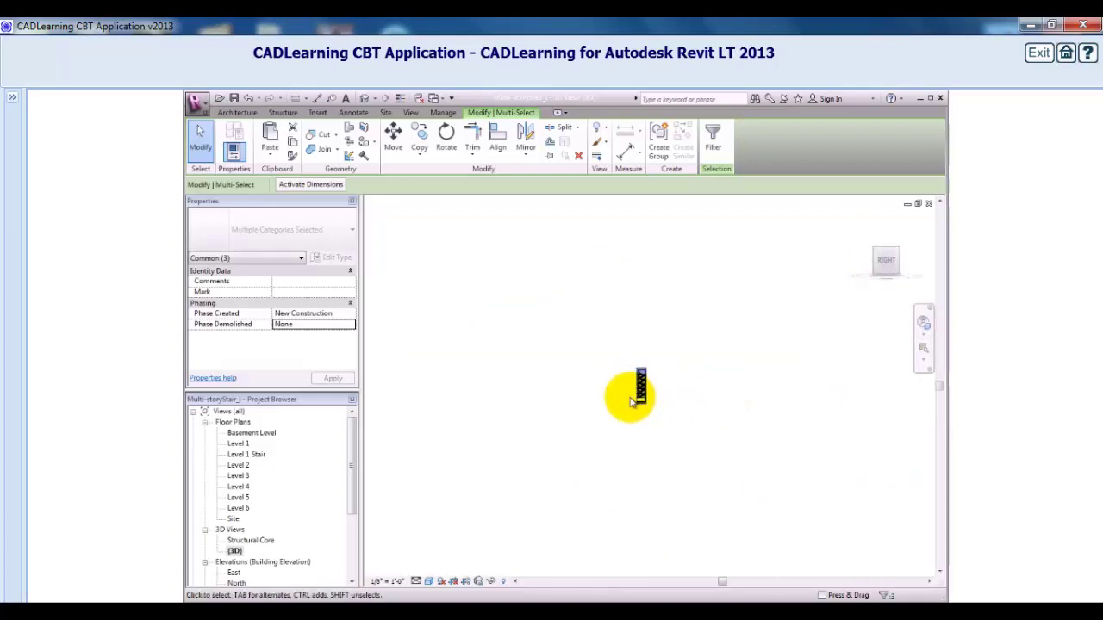